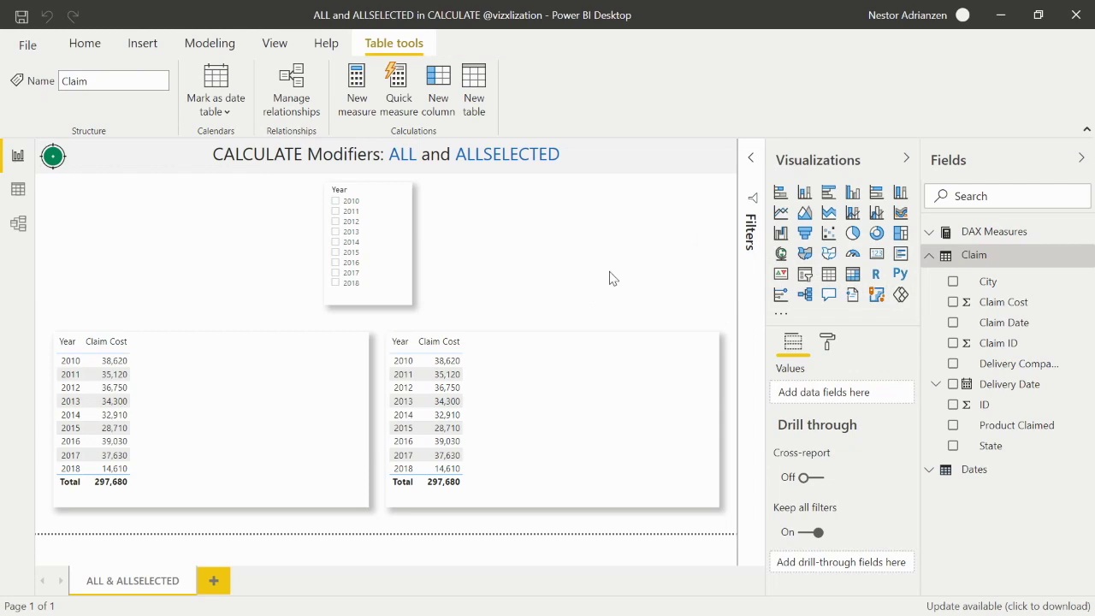
{"action": "left_click", "coordinate": [977, 255]}
{"action": "left_click", "coordinate": [979, 280]}
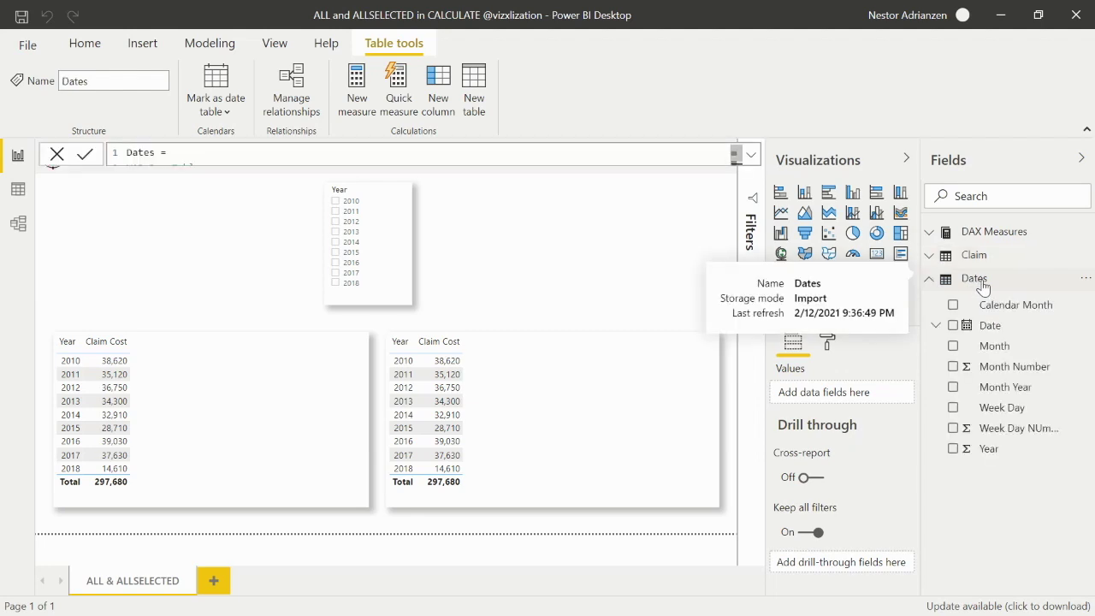
{"action": "left_click", "coordinate": [982, 283]}
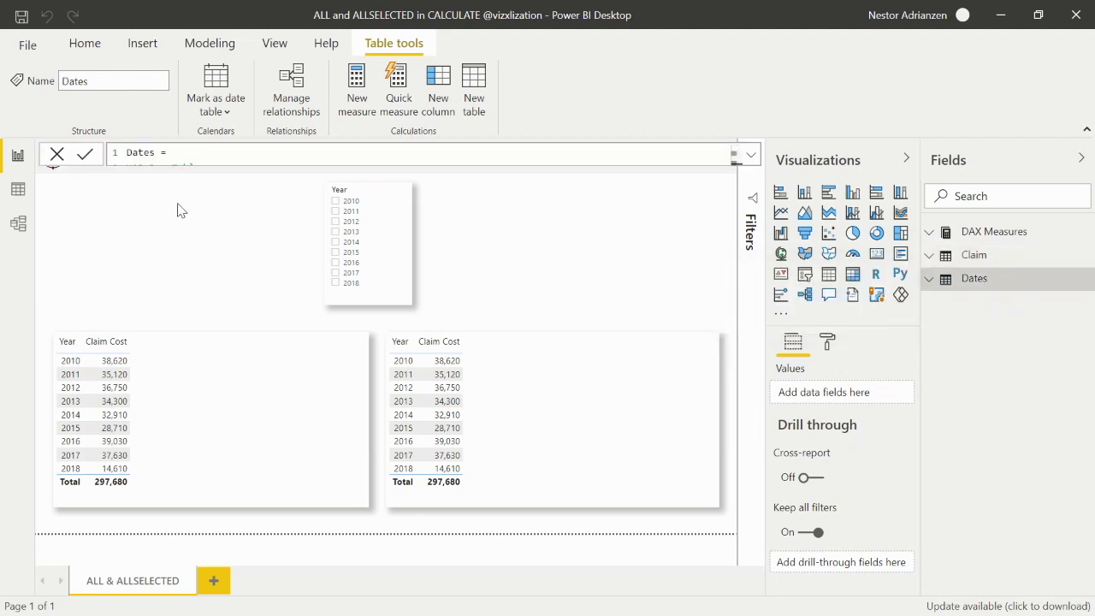
{"action": "left_click", "coordinate": [18, 224]}
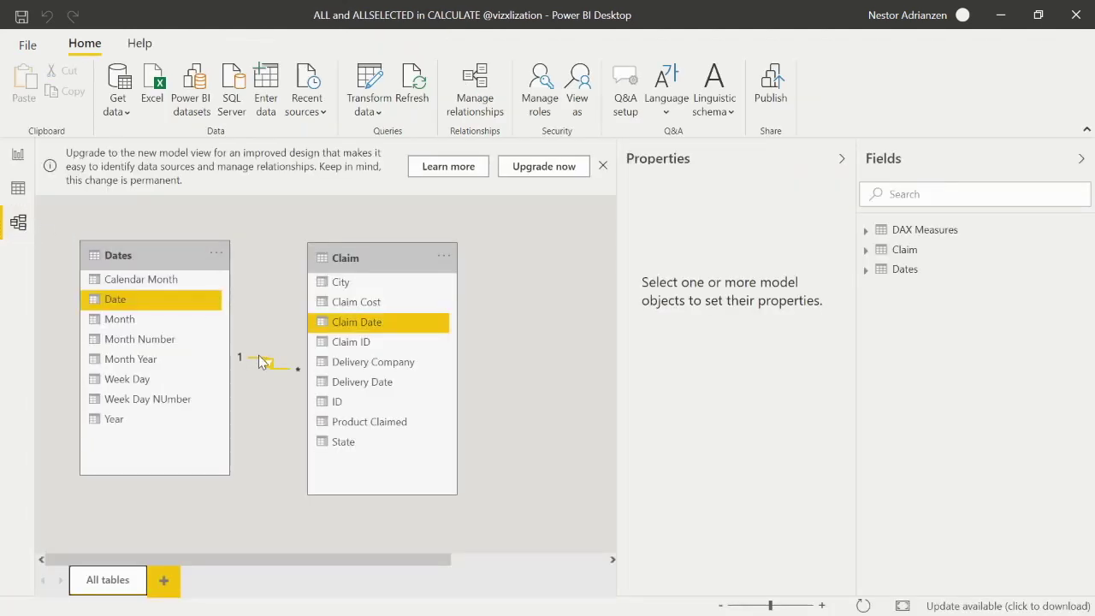
{"action": "left_click", "coordinate": [18, 159]}
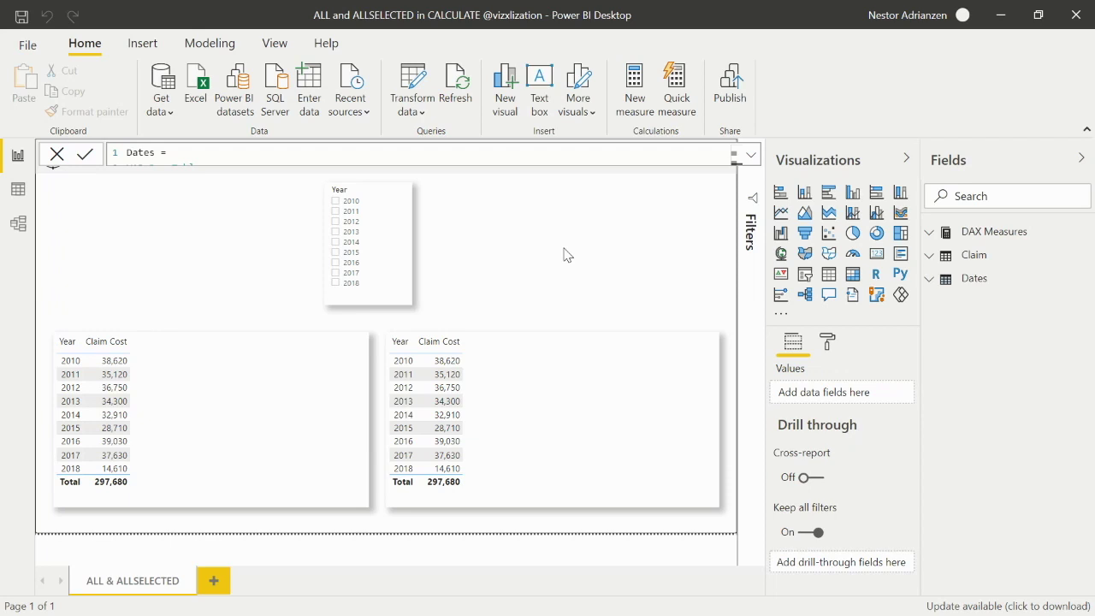
{"action": "right_click", "coordinate": [992, 235]}
Start a new DAX Measures measure 'ALL years cost = CALCULATE([Claim Cost],' on separate lines.
{"action": "left_click", "coordinate": [978, 251]}
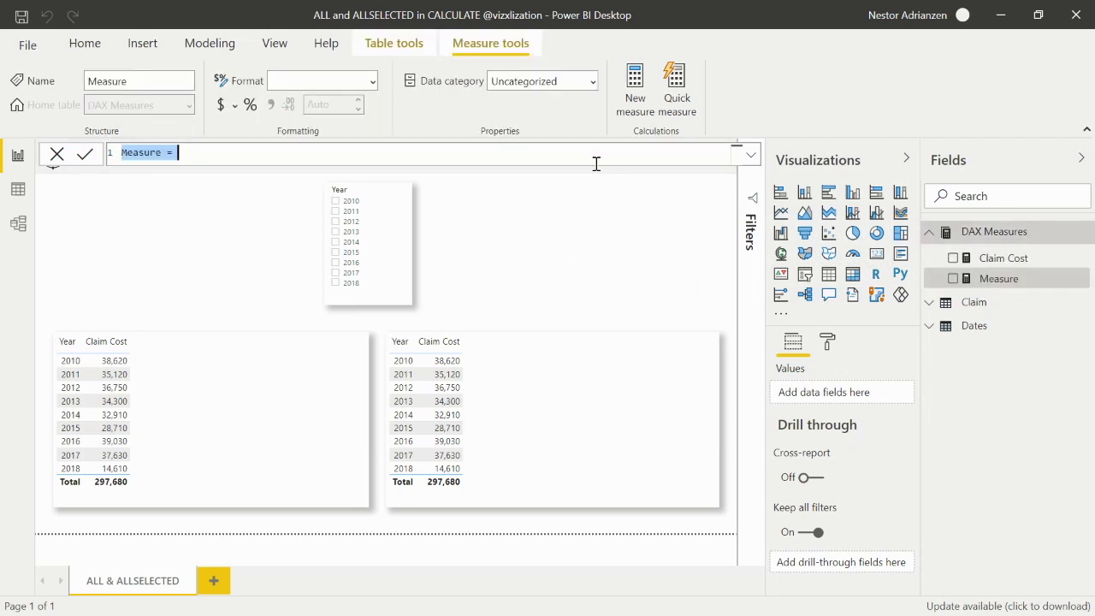
{"action": "type", "text": "ALL yea"}
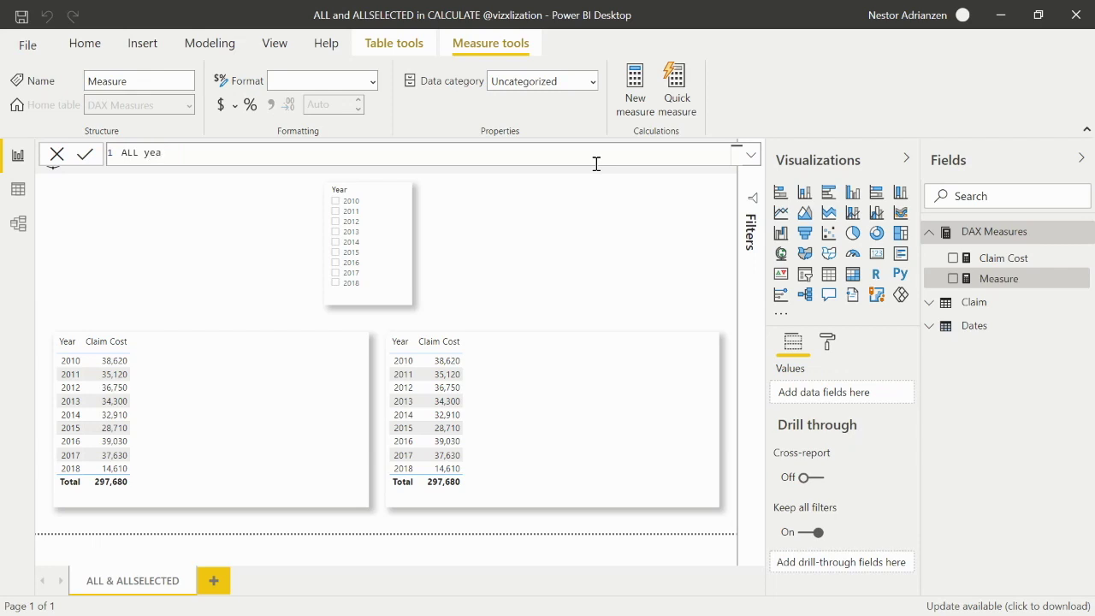
{"action": "type", "text": "rs cost ="}
{"action": "key", "text": "shift+Return"}
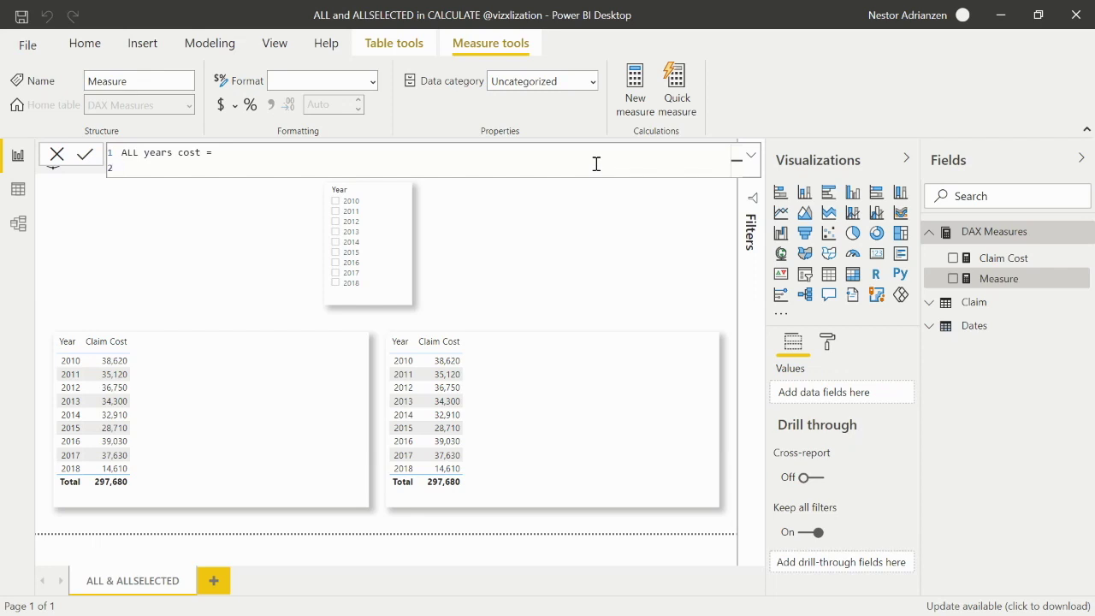
{"action": "type", "text": "CALCULATE("}
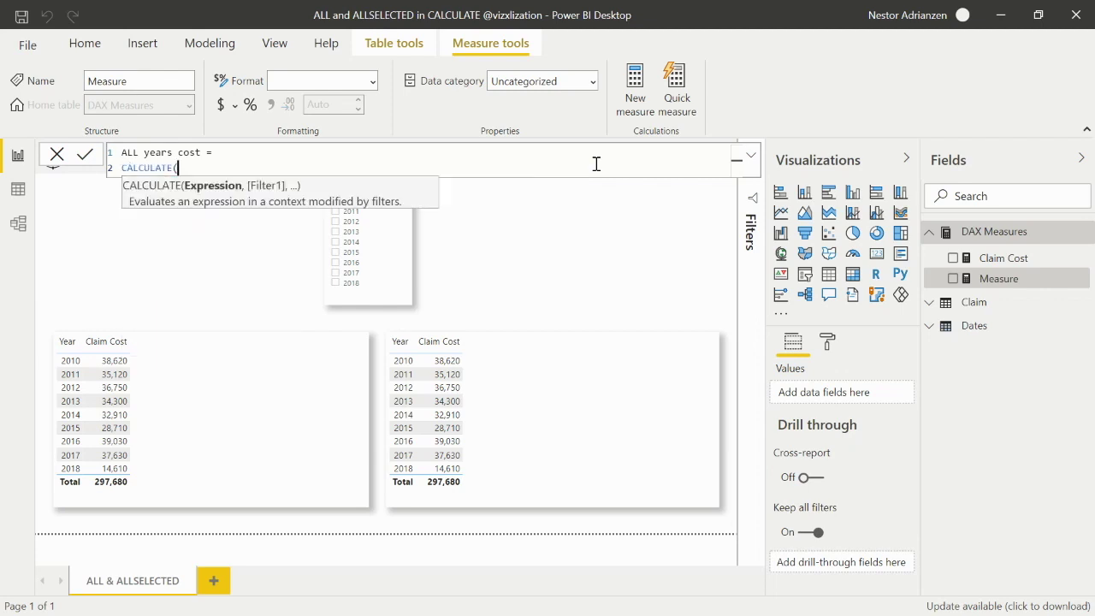
{"action": "key", "text": "shift+Return"}
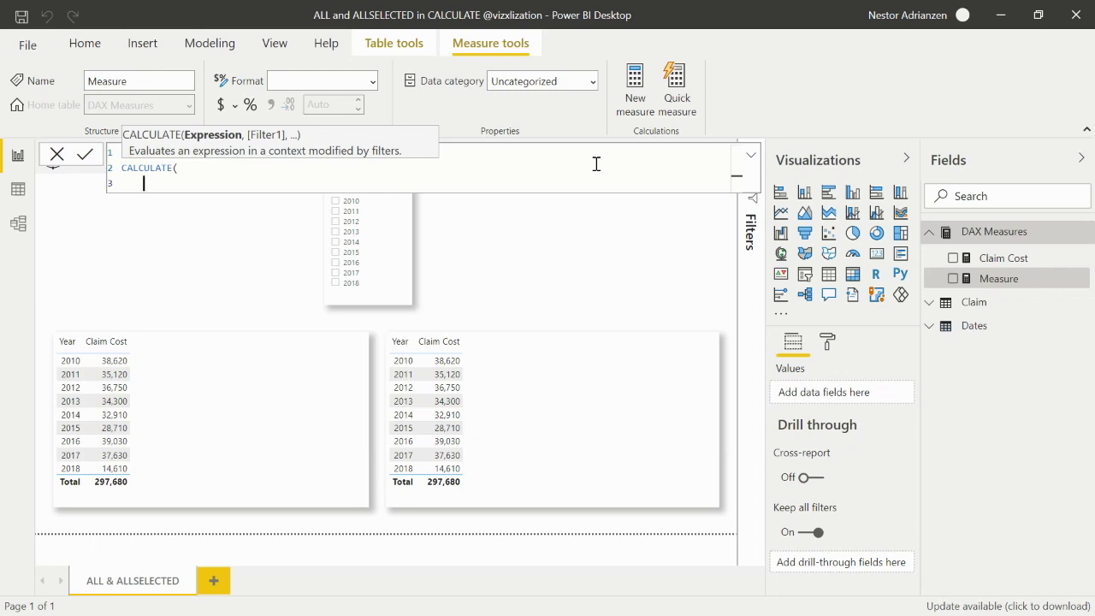
{"action": "type", "text": "cl"}
{"action": "key", "text": "Tab"}
{"action": "type", "text": ","}
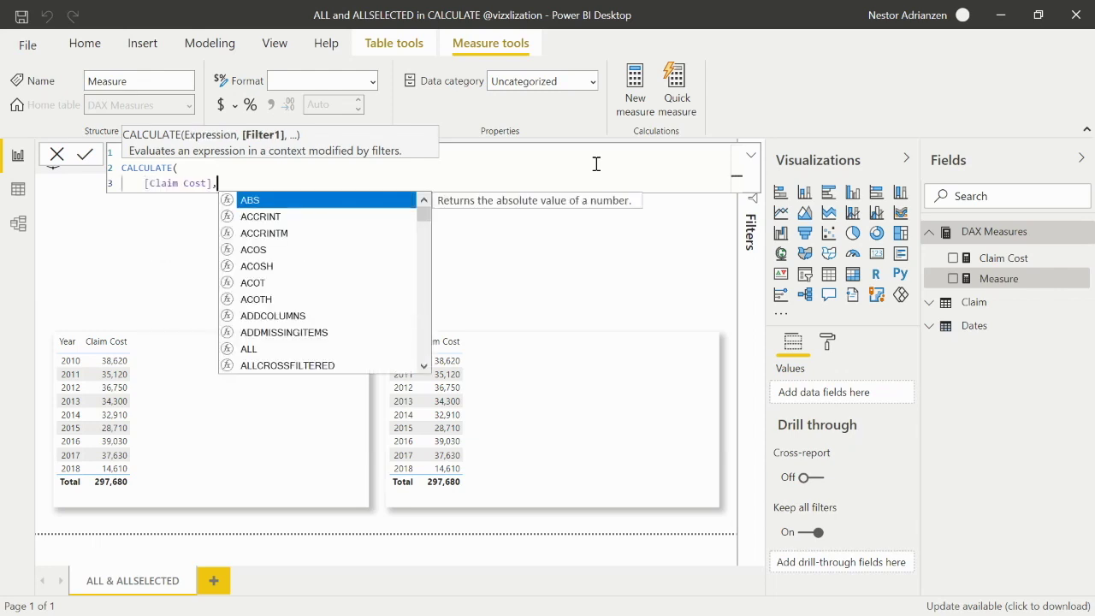
{"action": "key", "text": "shift+Return"}
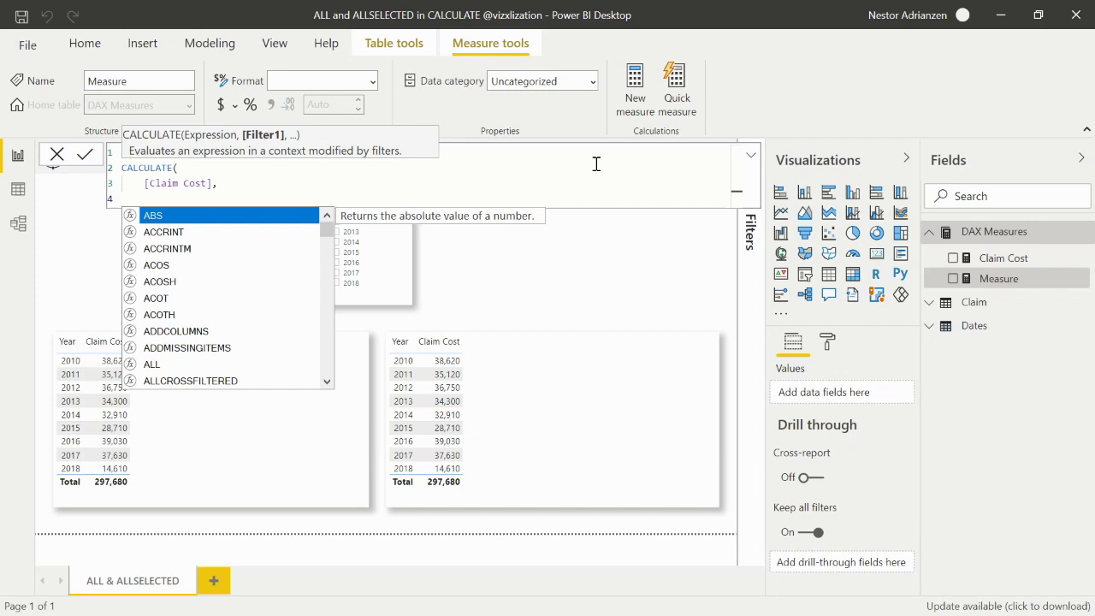
Add ALL(Dates[Year]) as the filter argument, close CALCULATE, and indent the filter line.
{"action": "type", "text": "ALL("}
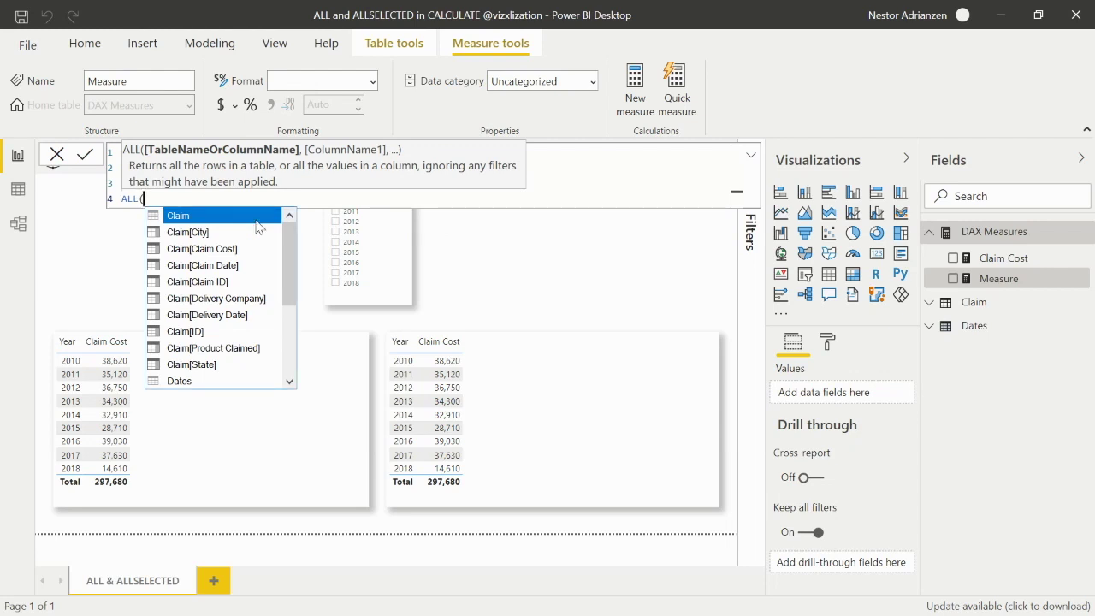
{"action": "type", "text": "date"}
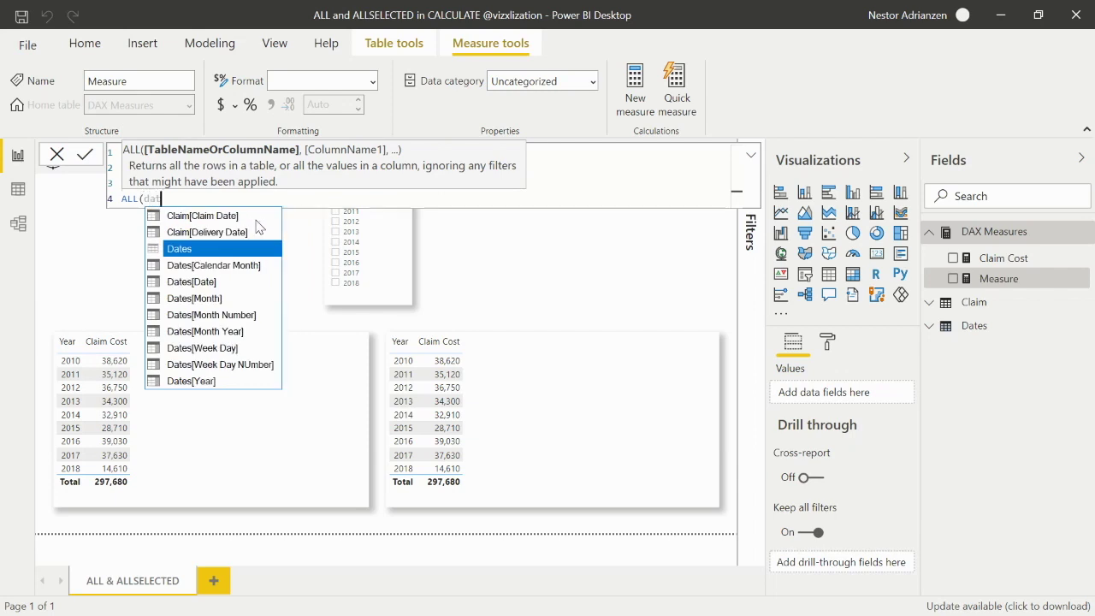
{"action": "key", "text": "Down"}
{"action": "key", "text": "Down"}
{"action": "key", "text": "Down"}
{"action": "key", "text": "Down"}
{"action": "key", "text": "Down"}
{"action": "key", "text": "Down"}
{"action": "key", "text": "Down"}
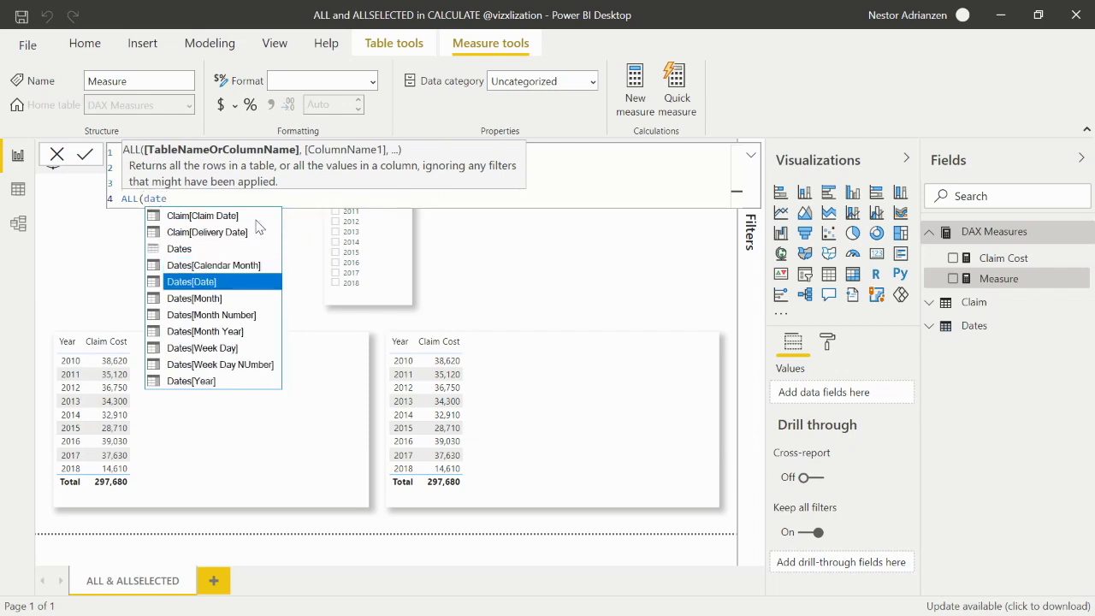
{"action": "key", "text": "Down"}
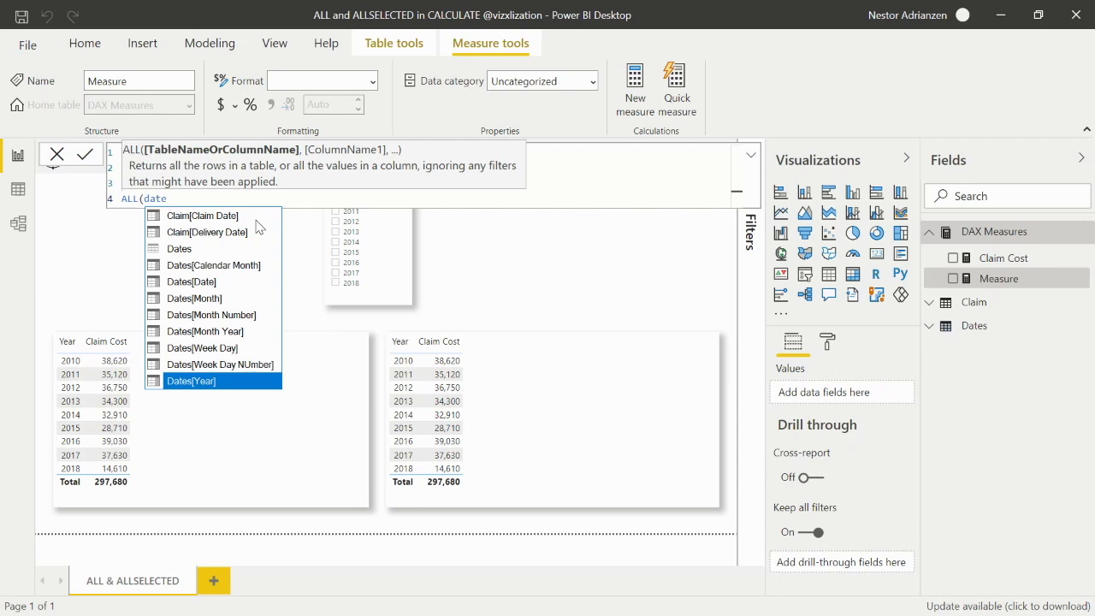
{"action": "key", "text": "Tab"}
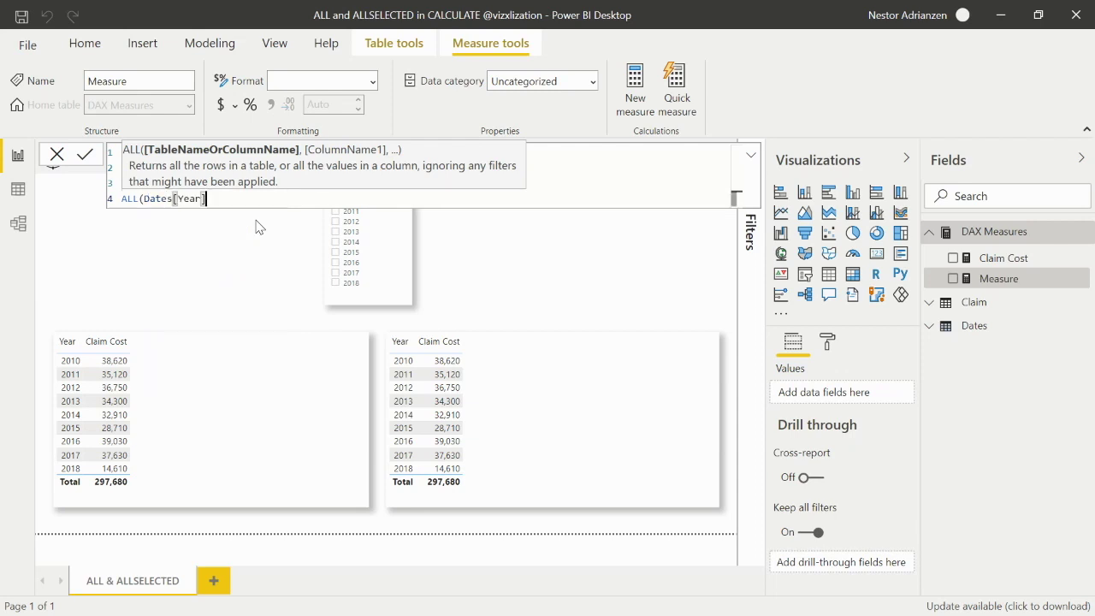
{"action": "type", "text": ")"}
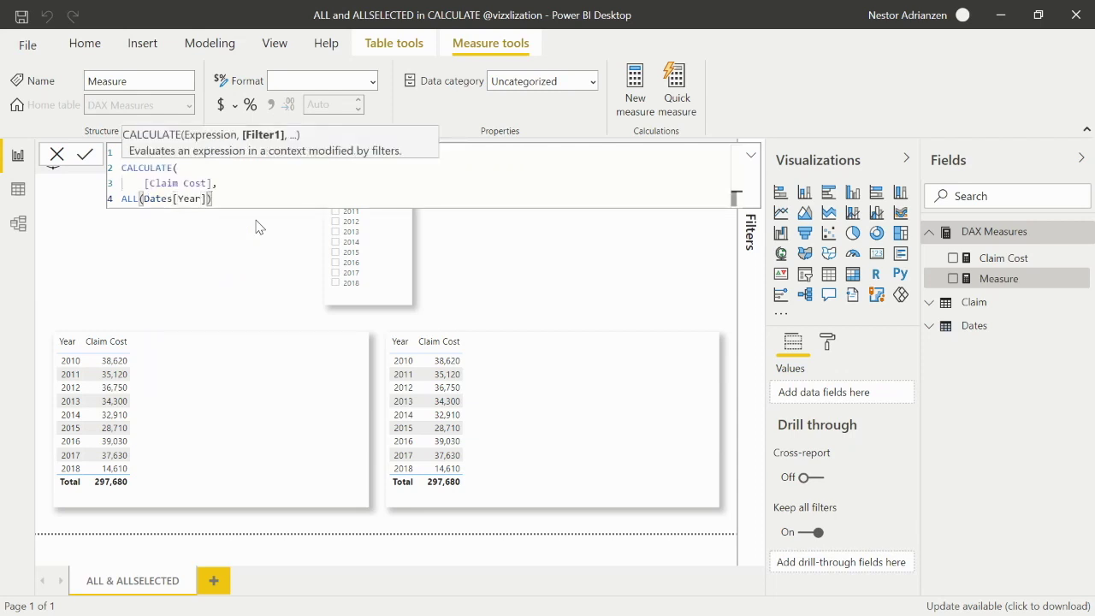
{"action": "key", "text": "shift+Return"}
{"action": "type", "text": ")"}
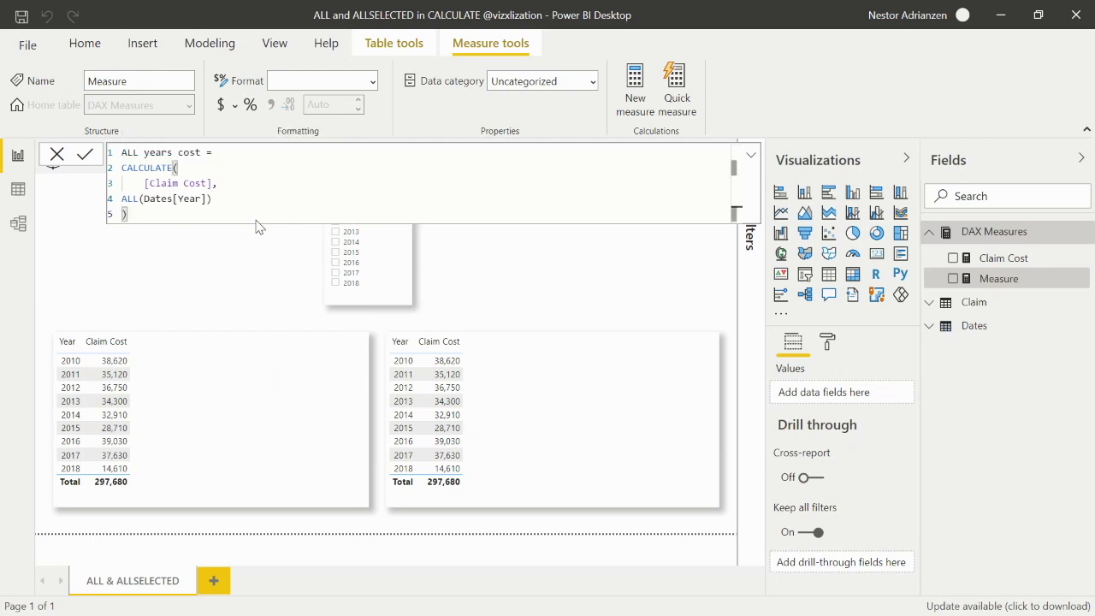
{"action": "left_click", "coordinate": [122, 197]}
{"action": "key", "text": "Tab"}
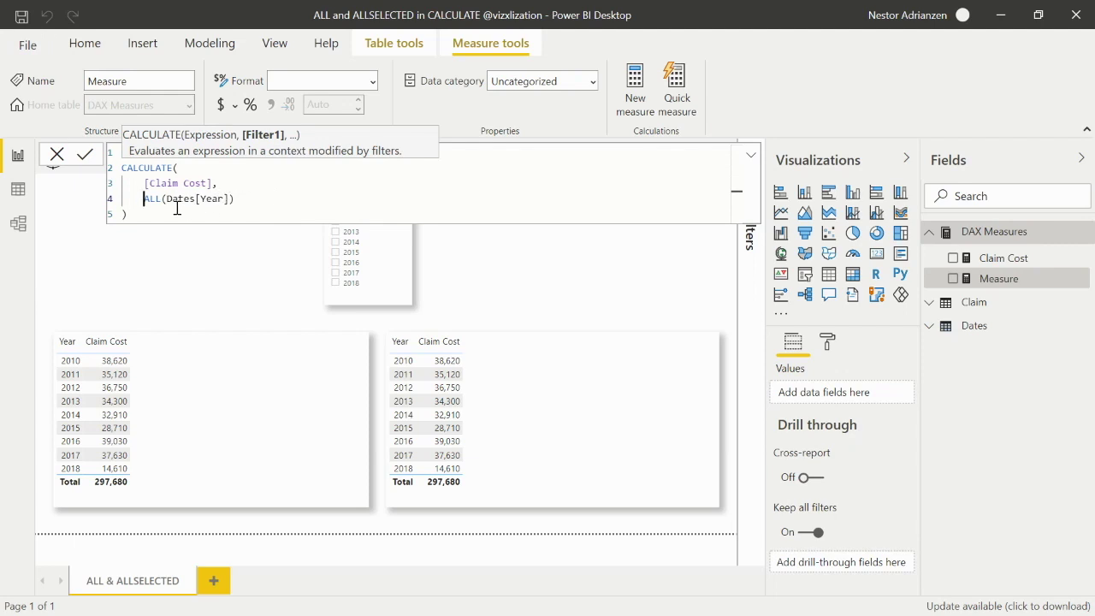
Highlight the ALL modifier and Dates[Year] reference, then commit the ALL years cost measure.
{"action": "double_click", "coordinate": [147, 197]}
{"action": "left_click_drag", "start_coordinate": [199, 198], "coordinate": [223, 199]}
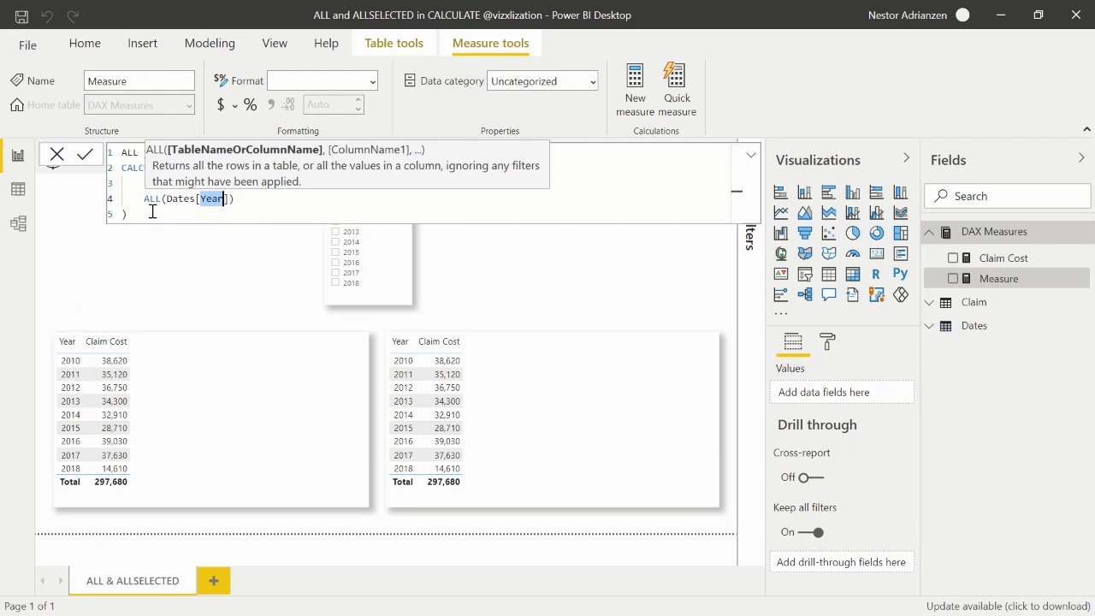
{"action": "left_click", "coordinate": [86, 163]}
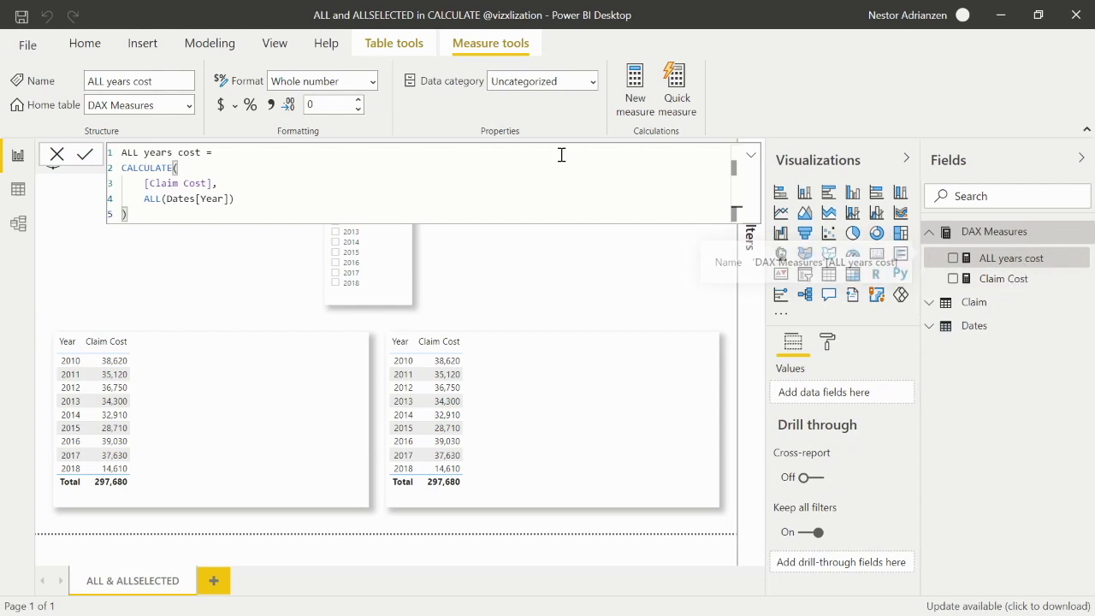
Add thousands separators, put ALL years cost in the left table (297,680 yearly), and select its formula.
{"action": "left_click", "coordinate": [272, 107]}
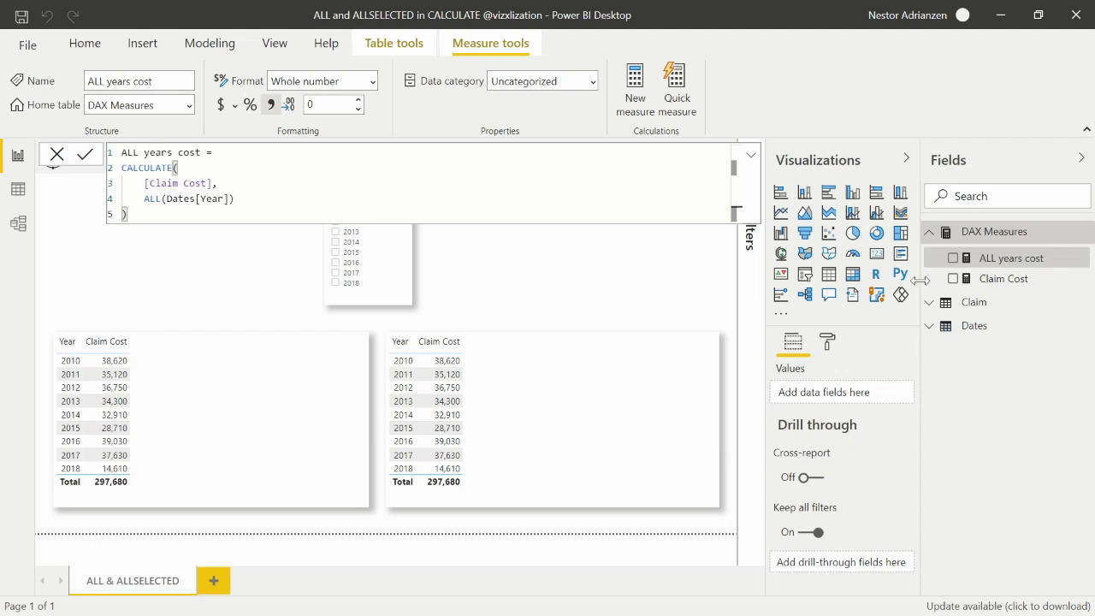
{"action": "left_click_drag", "start_coordinate": [1014, 263], "coordinate": [218, 402]}
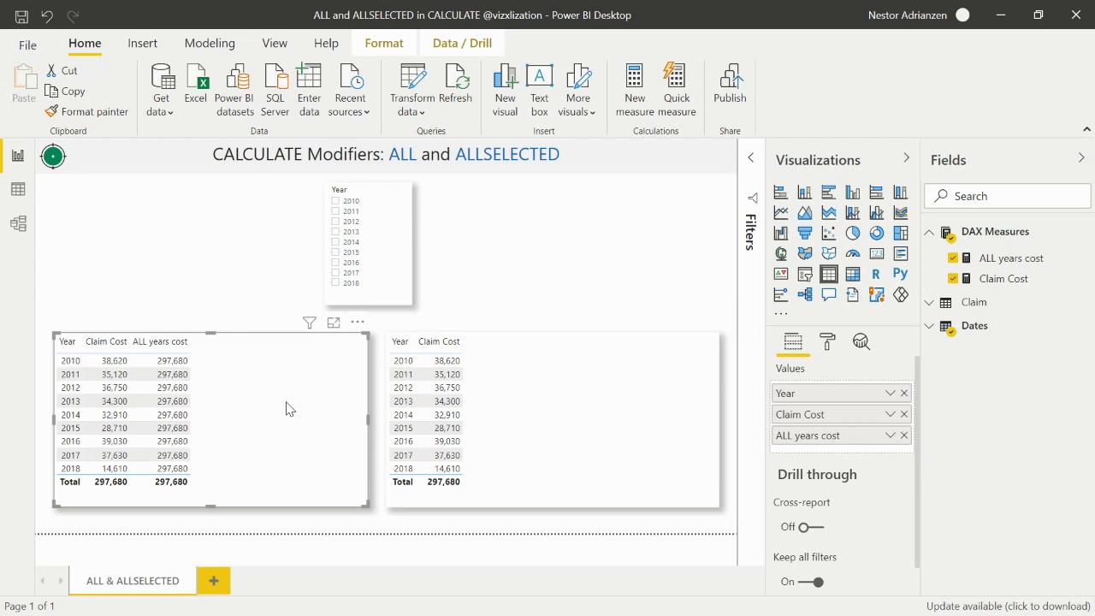
{"action": "left_click", "coordinate": [1011, 257]}
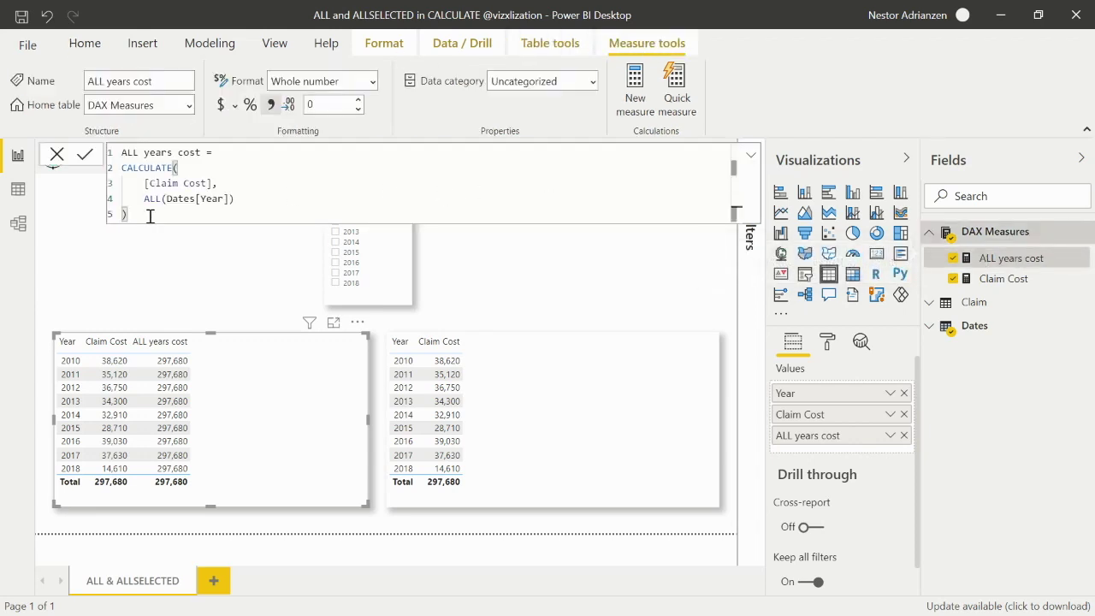
{"action": "left_click_drag", "start_coordinate": [145, 217], "coordinate": [106, 156]}
{"action": "key", "text": "ctrl+c"}
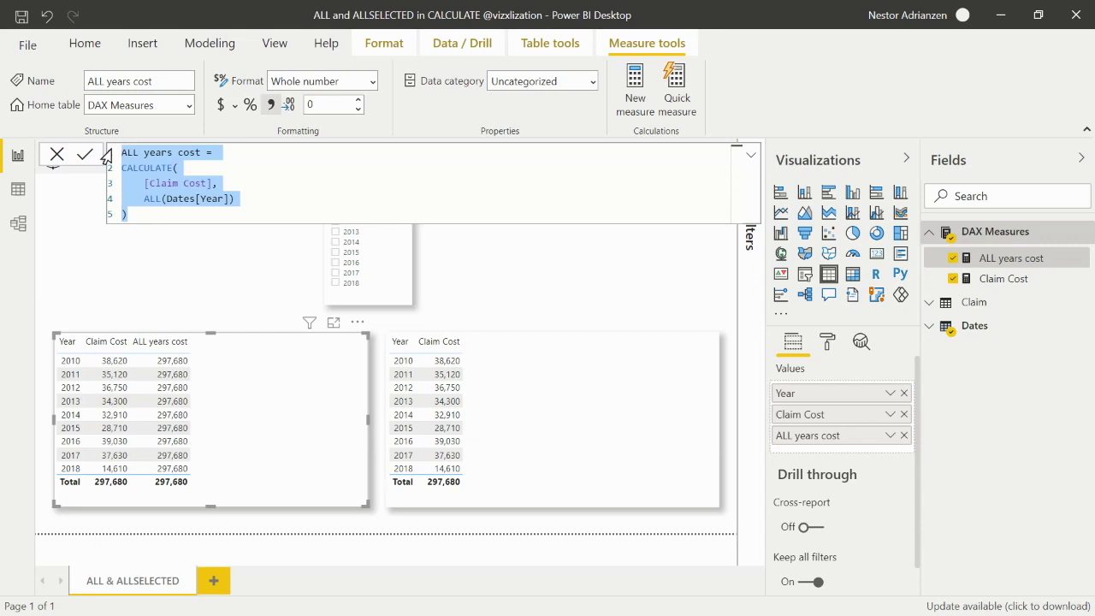
Paste the copied ALL years cost formula into a new measure.
{"action": "left_click", "coordinate": [106, 154]}
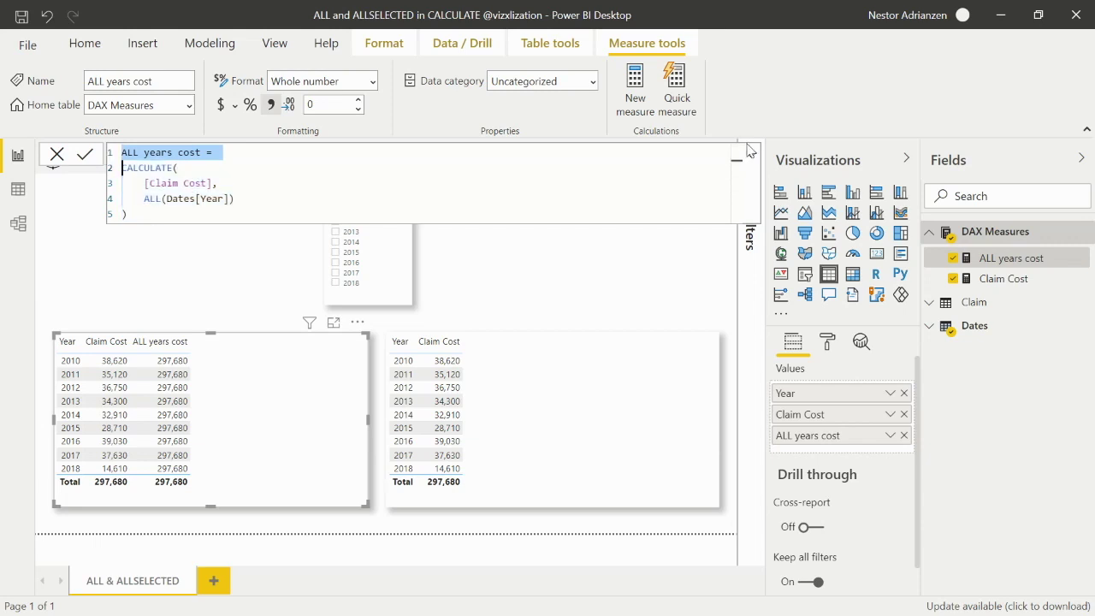
{"action": "right_click", "coordinate": [990, 237]}
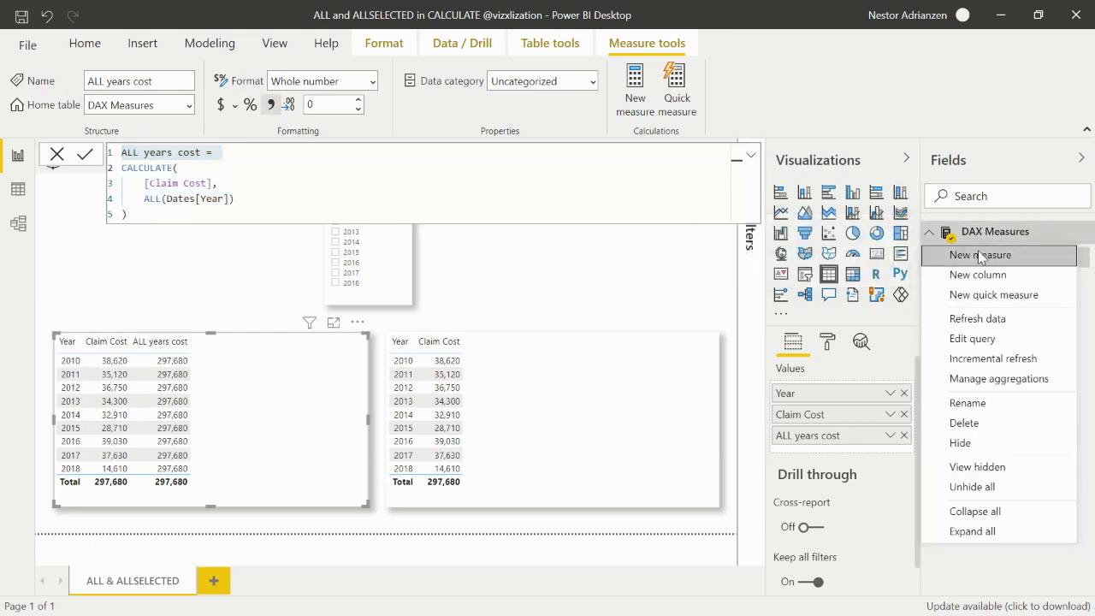
{"action": "key", "text": "Escape"}
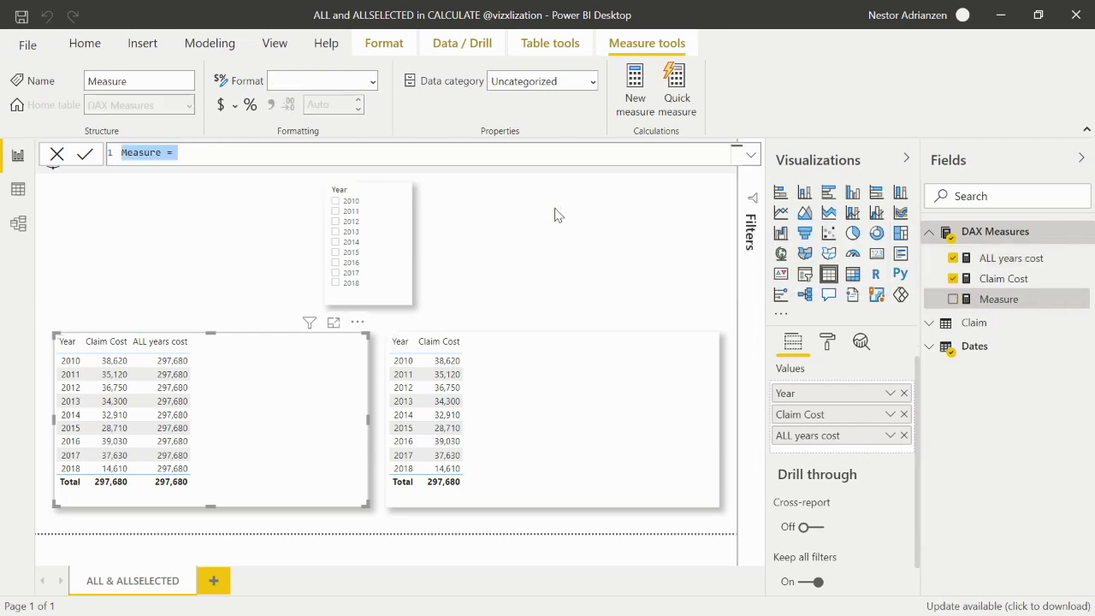
{"action": "key", "text": "ctrl+v"}
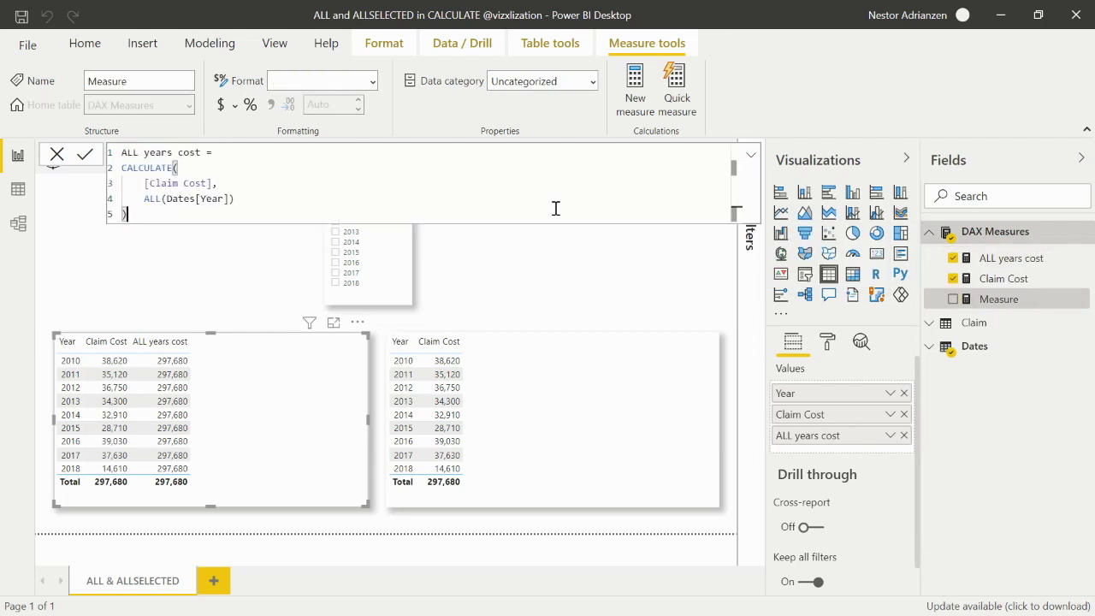
Rename it REMOVEFILTERS years cost, replace ALL with REMOVEFILTERS(Dates[Year]), and commit.
{"action": "double_click", "coordinate": [138, 152]}
{"action": "type", "text": "REMOVEFILTER"}
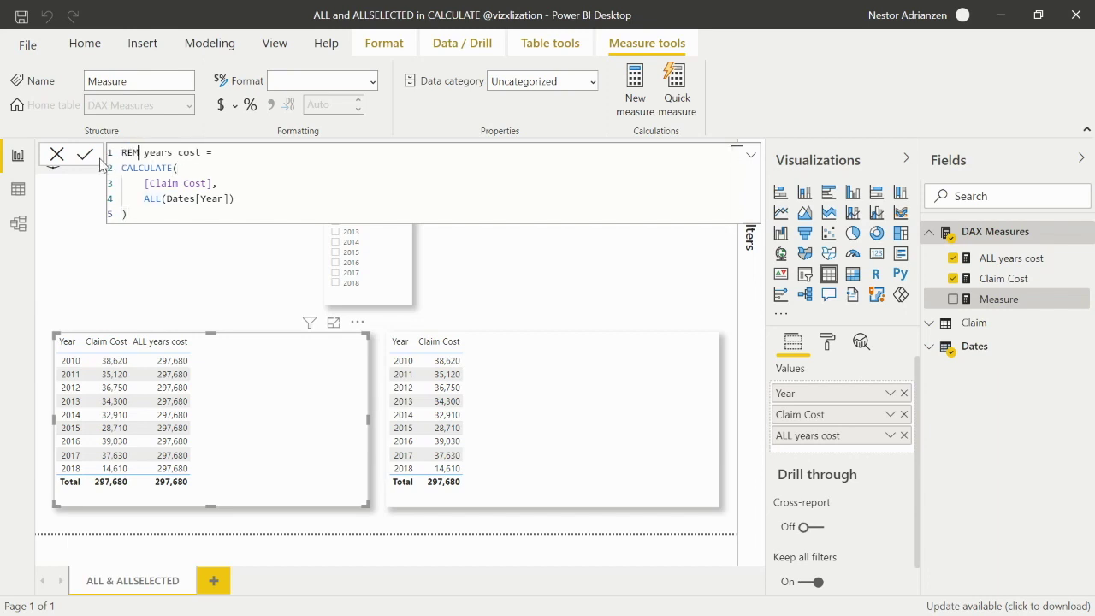
{"action": "type", "text": "S"}
{"action": "double_click", "coordinate": [162, 199]}
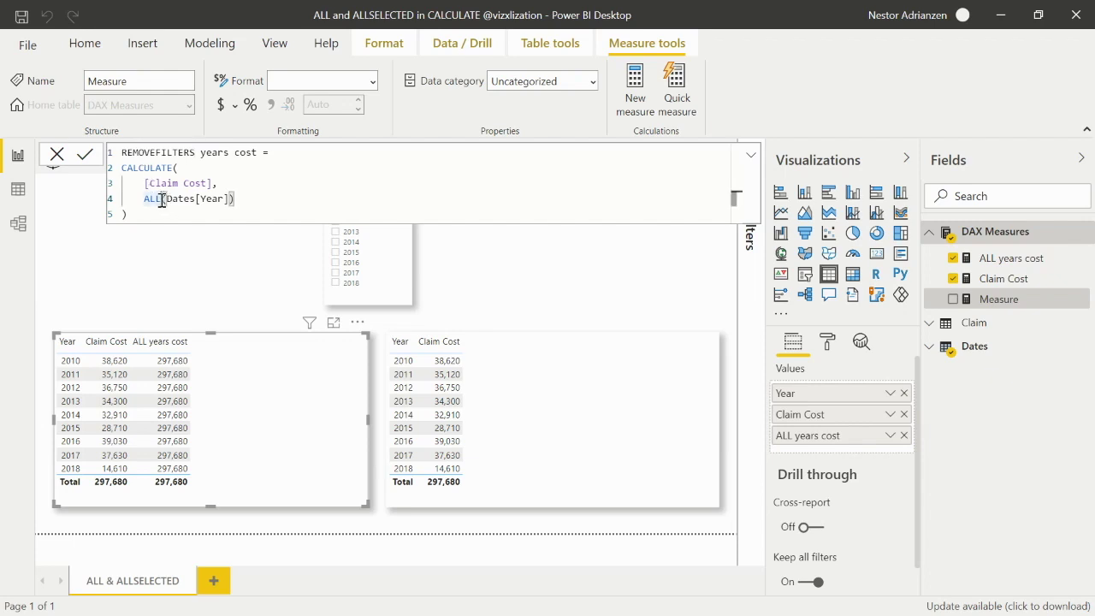
{"action": "key", "text": "BackSpace"}
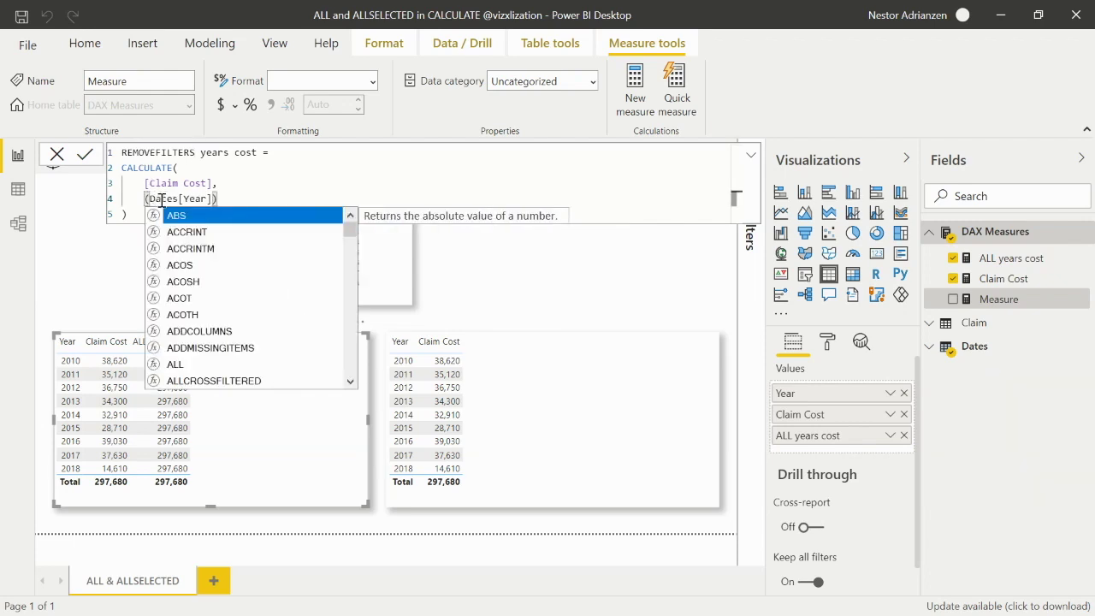
{"action": "type", "text": "REM"}
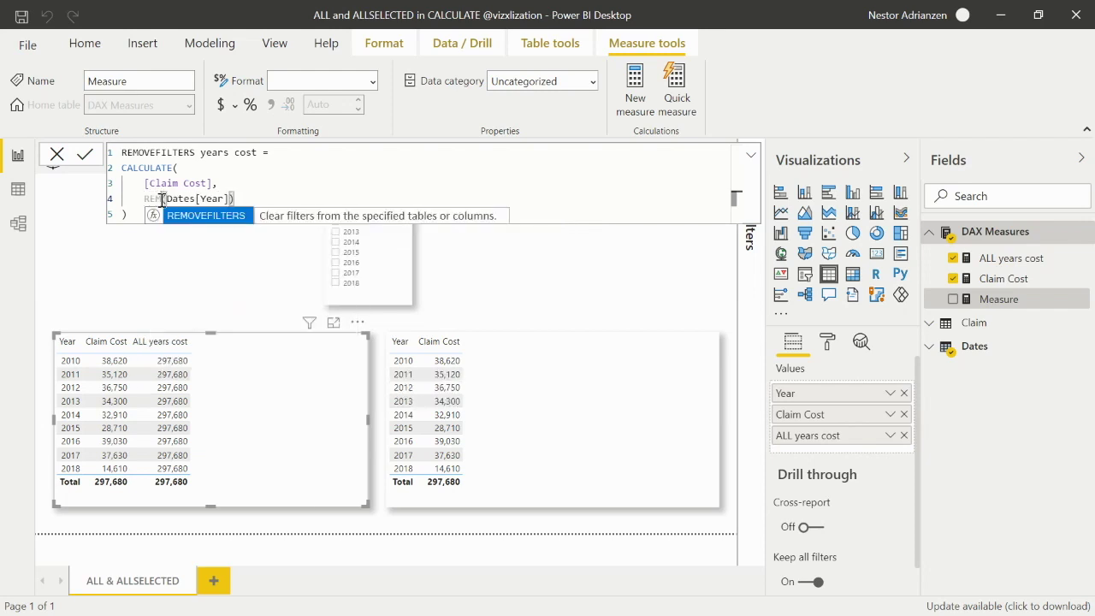
{"action": "key", "text": "Tab"}
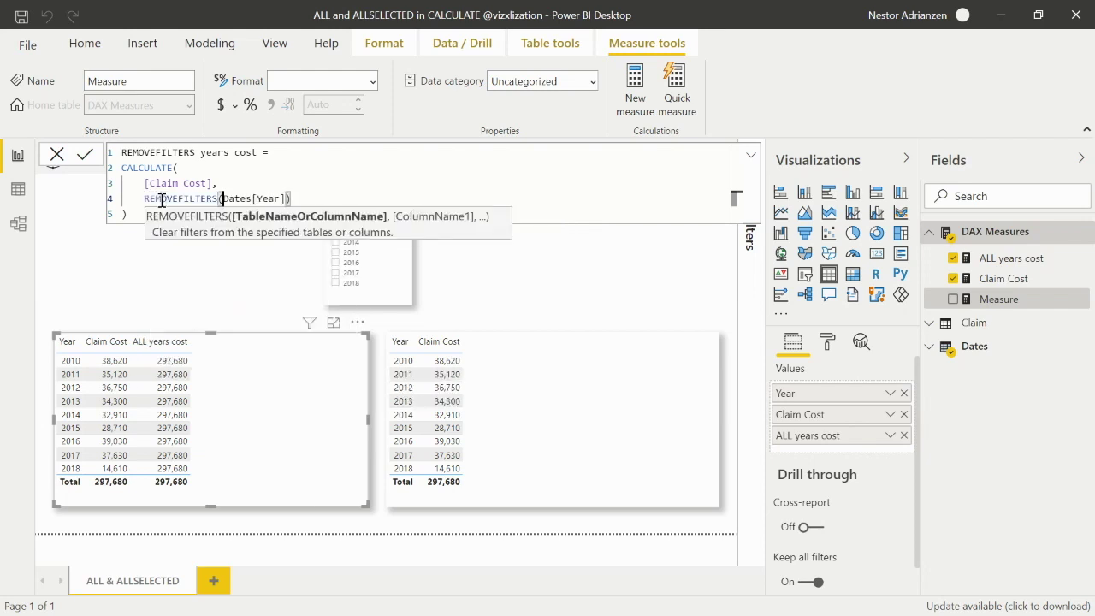
{"action": "left_click", "coordinate": [85, 154]}
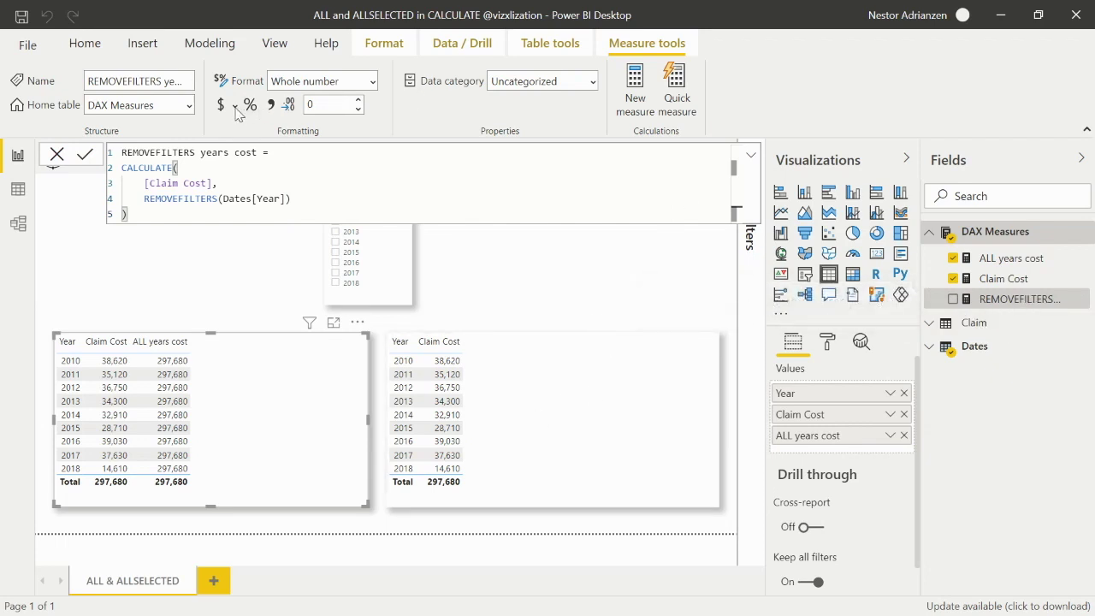
Format REMOVEFILTERS years cost with thousands separators and add it to the left table.
{"action": "left_click", "coordinate": [270, 105]}
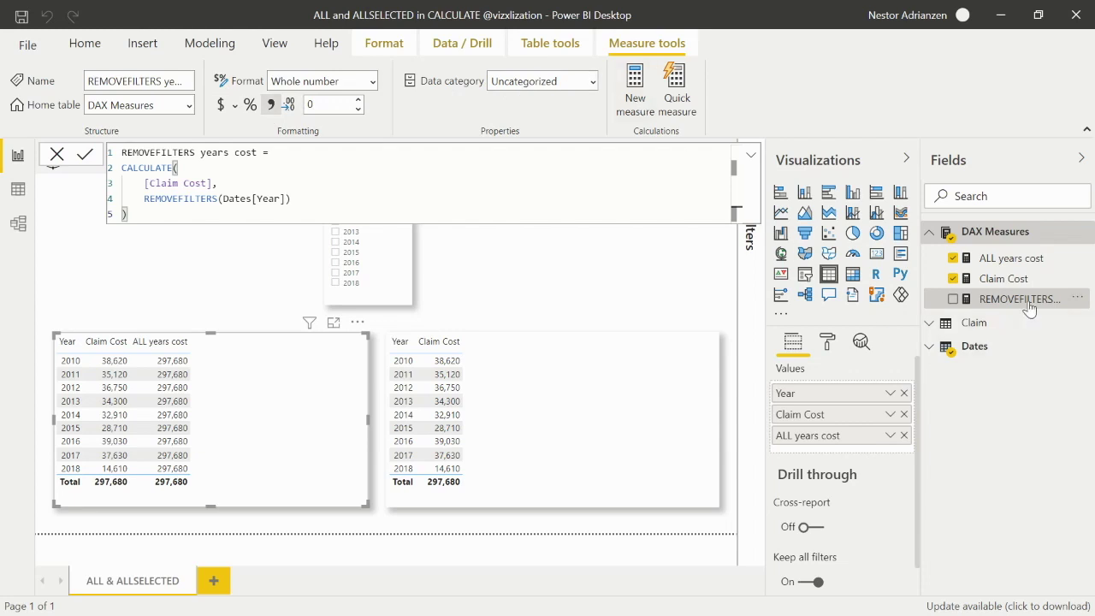
{"action": "left_click_drag", "start_coordinate": [1029, 307], "coordinate": [323, 417]}
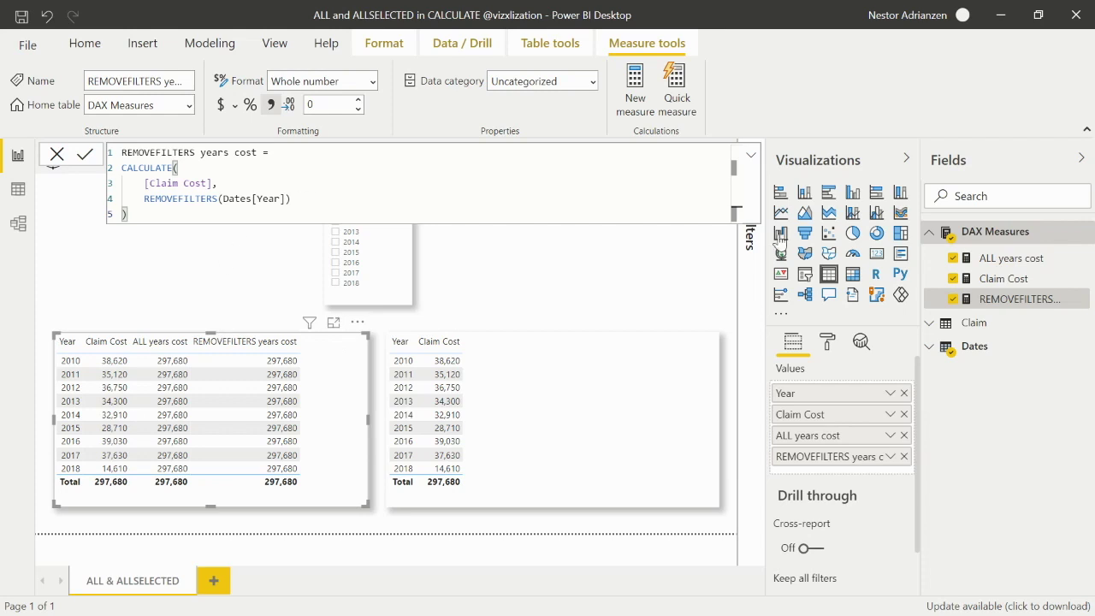
{"action": "right_click", "coordinate": [983, 234]}
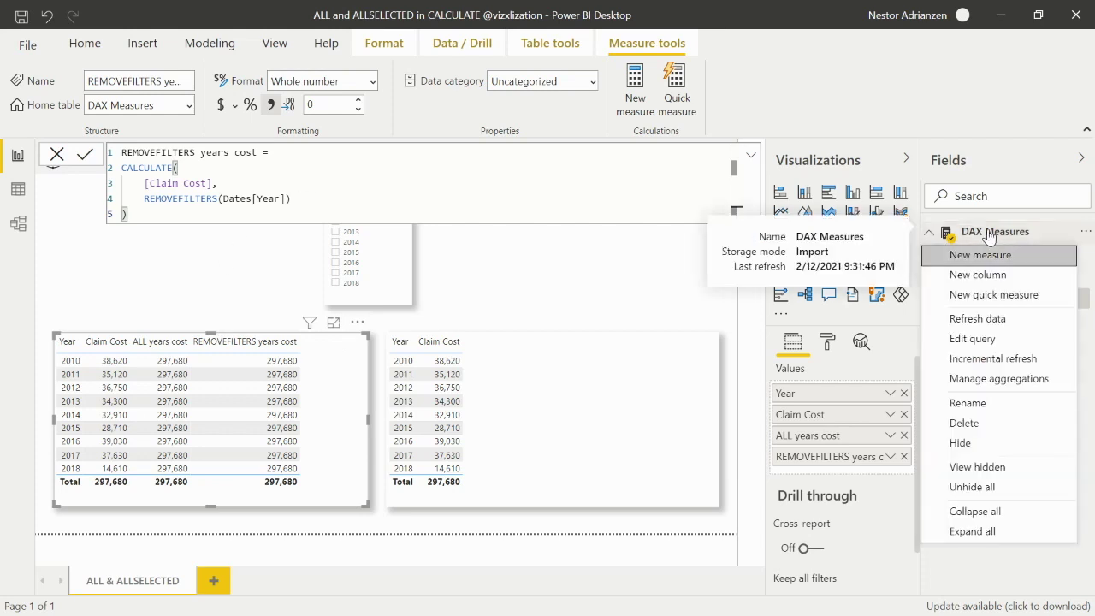
Create a new measure named Claim Cost Pct starting with the DIVIDE function.
{"action": "left_click", "coordinate": [981, 255]}
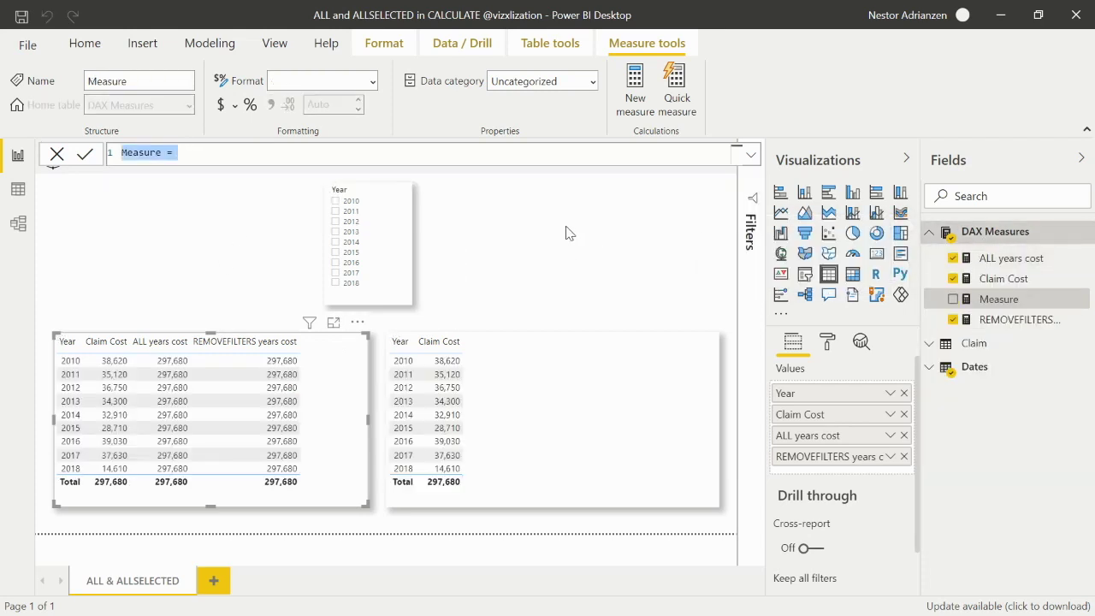
{"action": "type", "text": "Claim cost Pct"}
{"action": "key", "text": "Left"}
{"action": "key", "text": "Left"}
{"action": "key", "text": "Left"}
{"action": "key", "text": "Left"}
{"action": "key", "text": "Left"}
{"action": "key", "text": "Left"}
{"action": "key", "text": "Left"}
{"action": "key", "text": "BackSpace"}
{"action": "type", "text": "C"}
{"action": "key", "text": "Right"}
{"action": "key", "text": "Right"}
{"action": "key", "text": "Right"}
{"action": "key", "text": "Right"}
{"action": "key", "text": "Right"}
{"action": "key", "text": "Right"}
{"action": "key", "text": "Right"}
{"action": "type", "text": "="}
{"action": "key", "text": "shift+Return"}
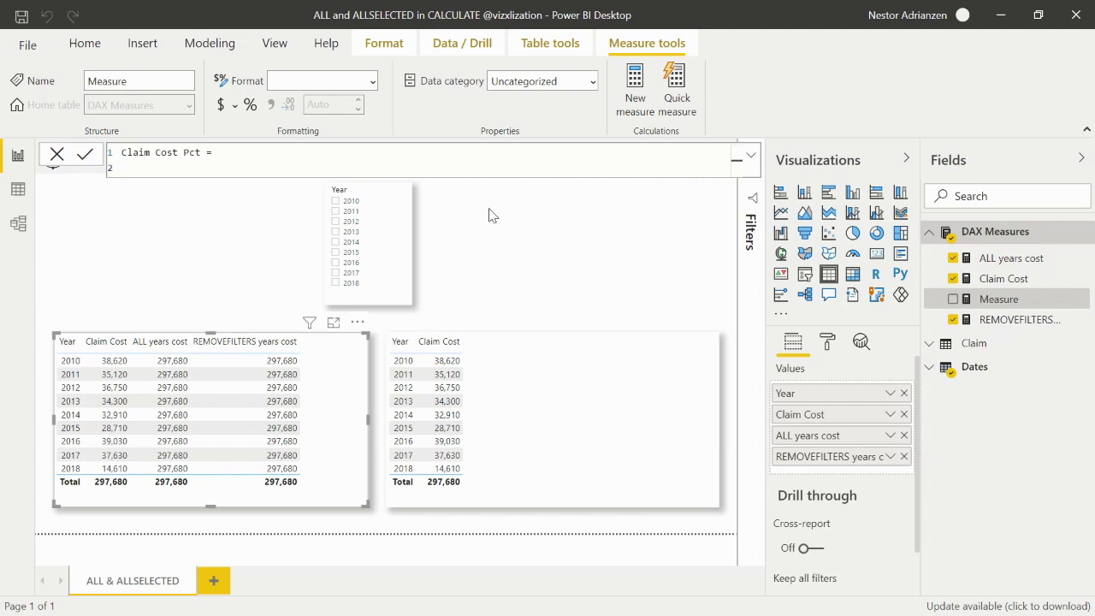
{"action": "type", "text": "div"}
{"action": "key", "text": "Tab"}
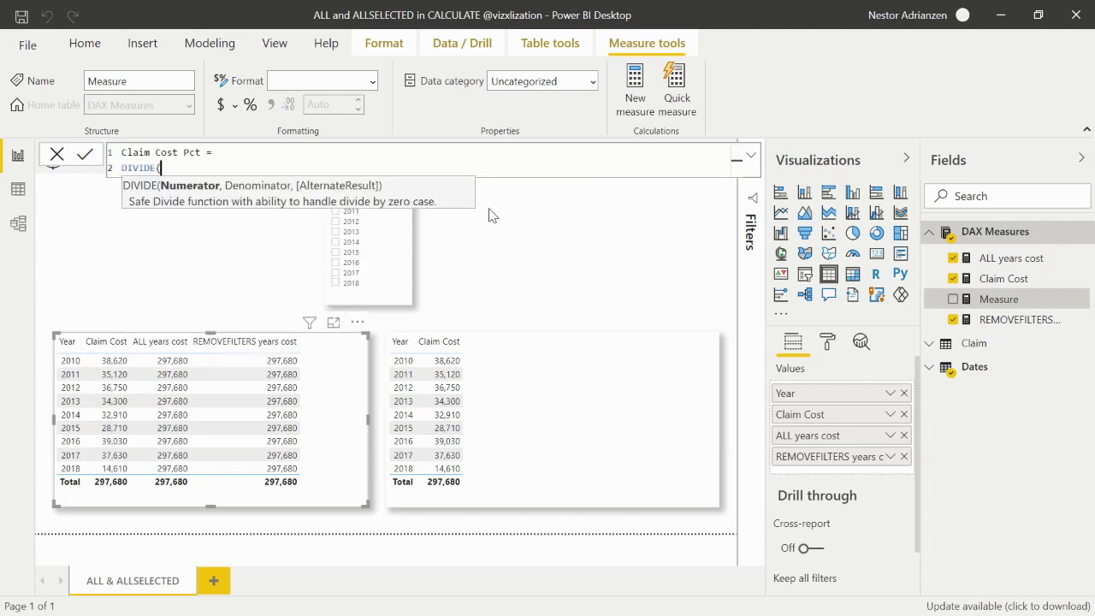
Divide [Claim Cost] by [ALL years cost], commit, and format as a percentage with 2 decimals.
{"action": "type", "text": "clo"}
{"action": "key", "text": "BackSpace"}
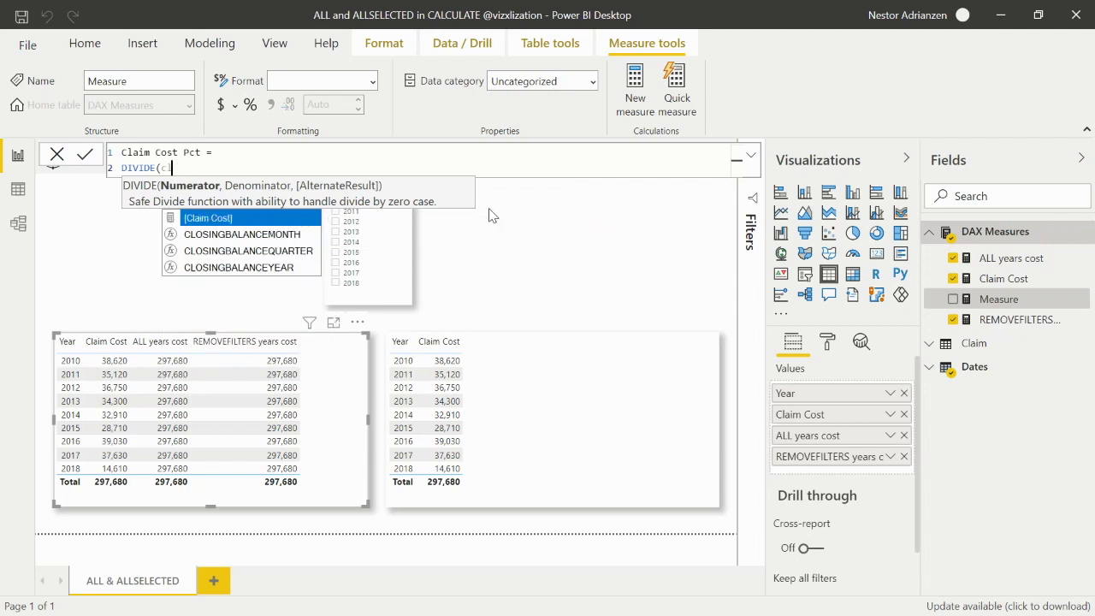
{"action": "type", "text": "a"}
{"action": "key", "text": "Tab"}
{"action": "type", "text": ","}
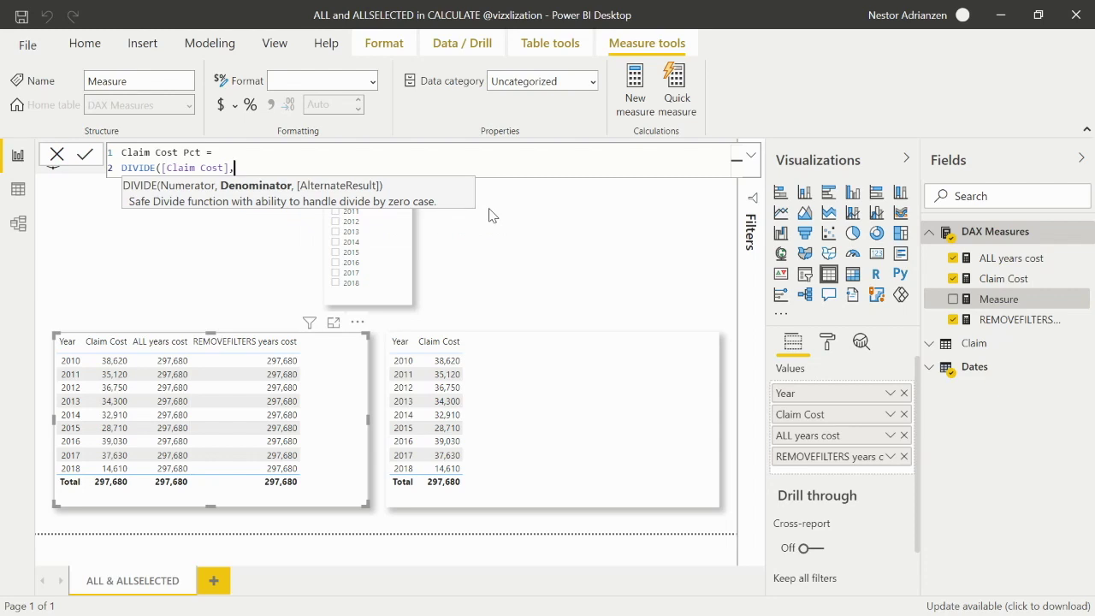
{"action": "type", "text": "all"}
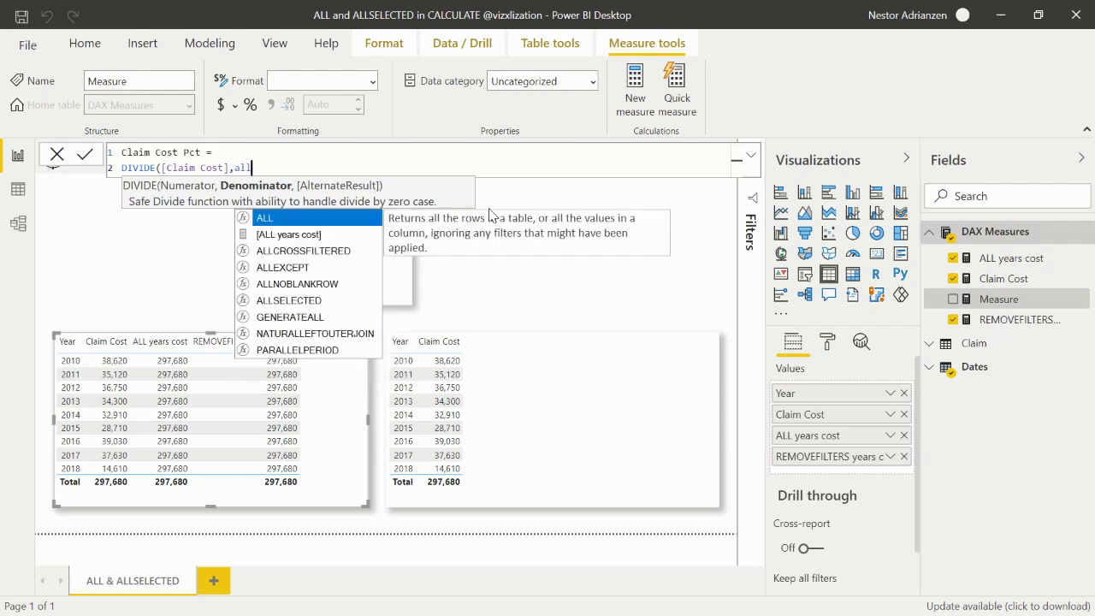
{"action": "key", "text": "Down"}
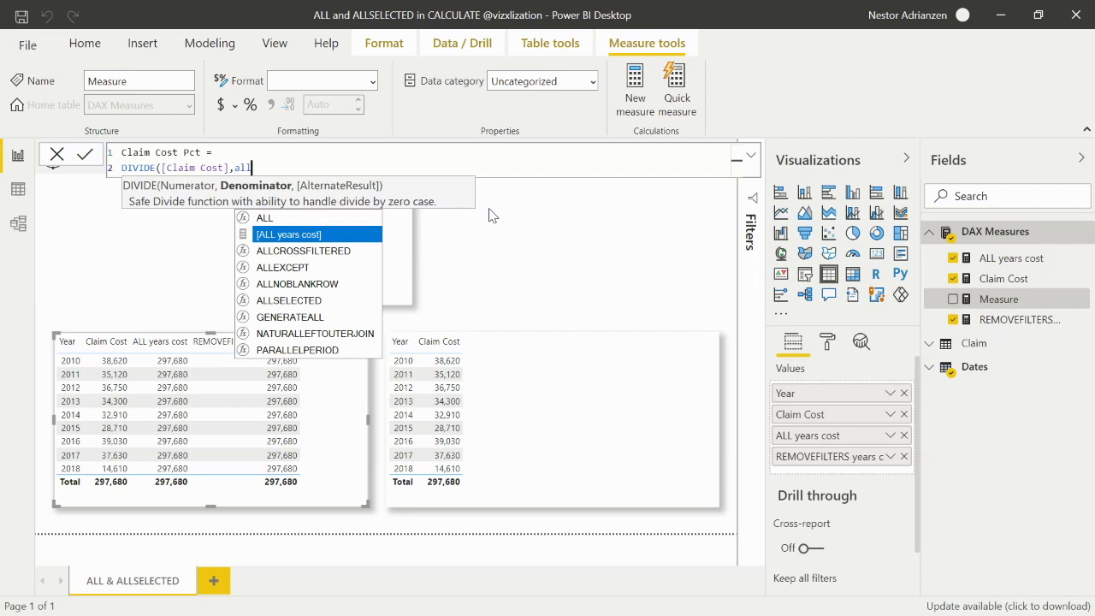
{"action": "key", "text": "Tab"}
{"action": "type", "text": ")"}
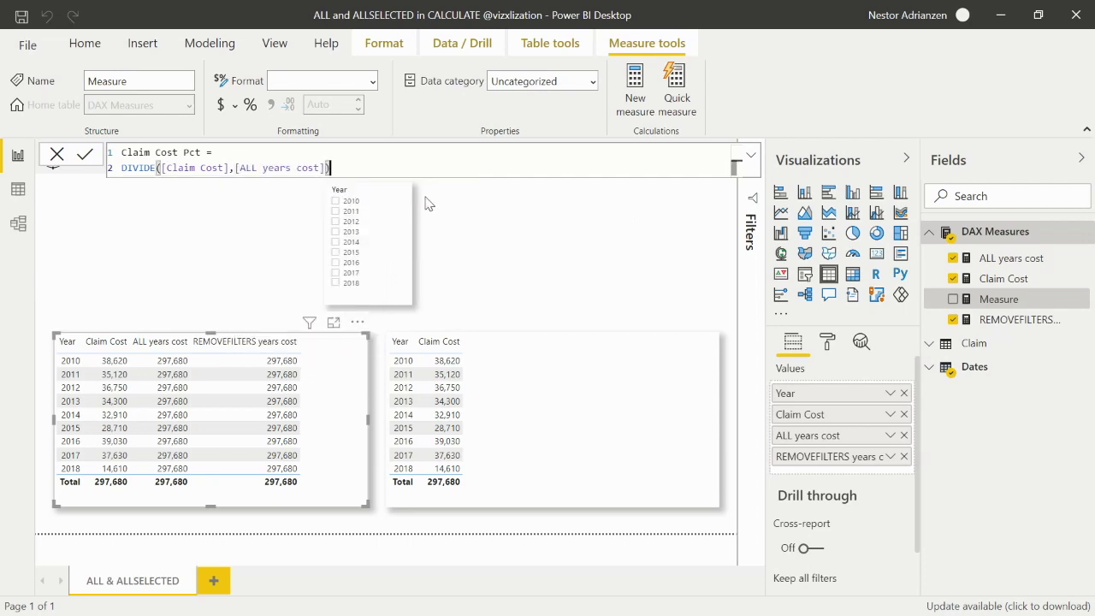
{"action": "left_click", "coordinate": [89, 161]}
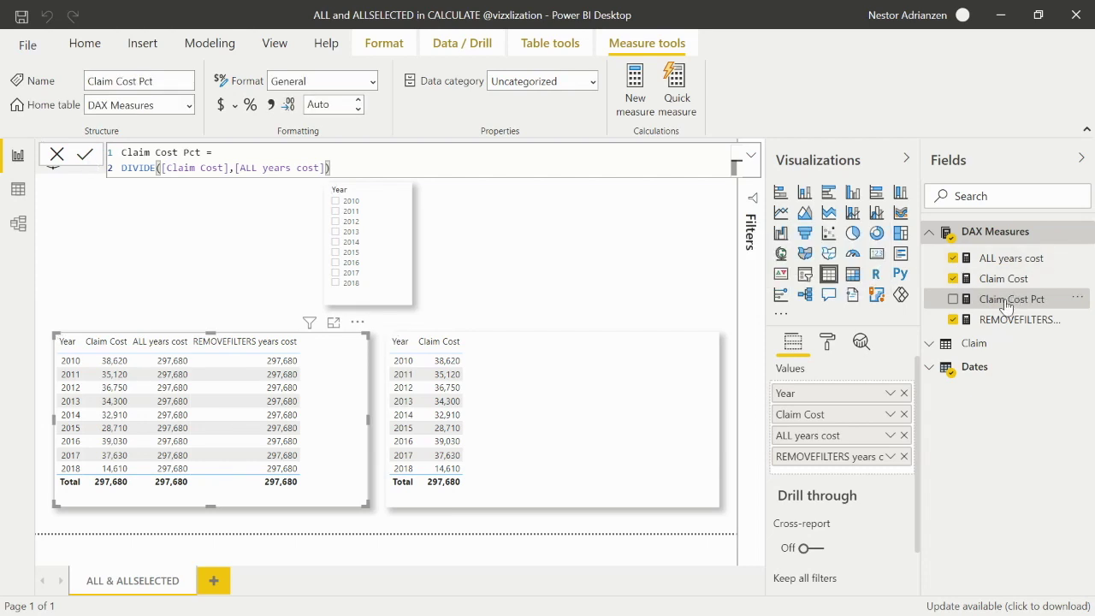
{"action": "left_click", "coordinate": [271, 104]}
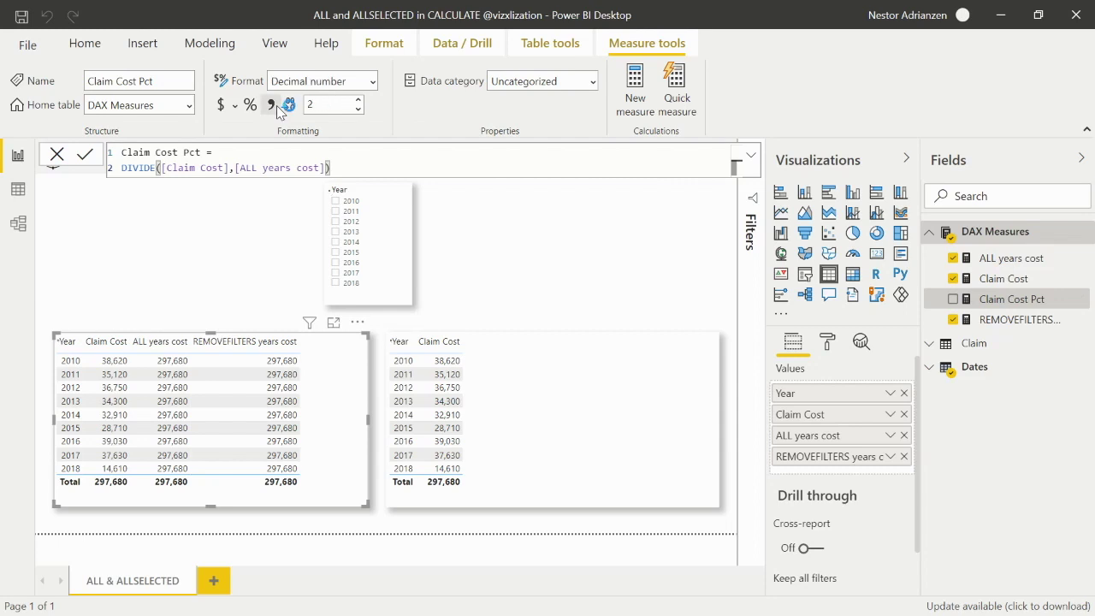
{"action": "left_click", "coordinate": [251, 105]}
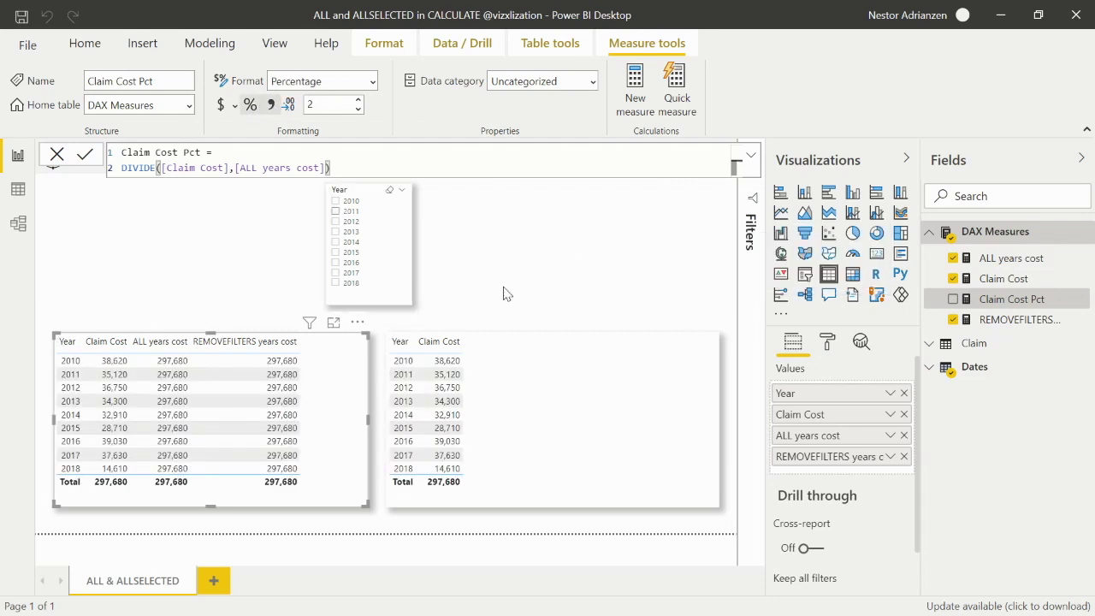
Add Claim Cost Pct as a left-table column showing each year's share, totalling 100.00%.
{"action": "left_click_drag", "start_coordinate": [1024, 306], "coordinate": [342, 411]}
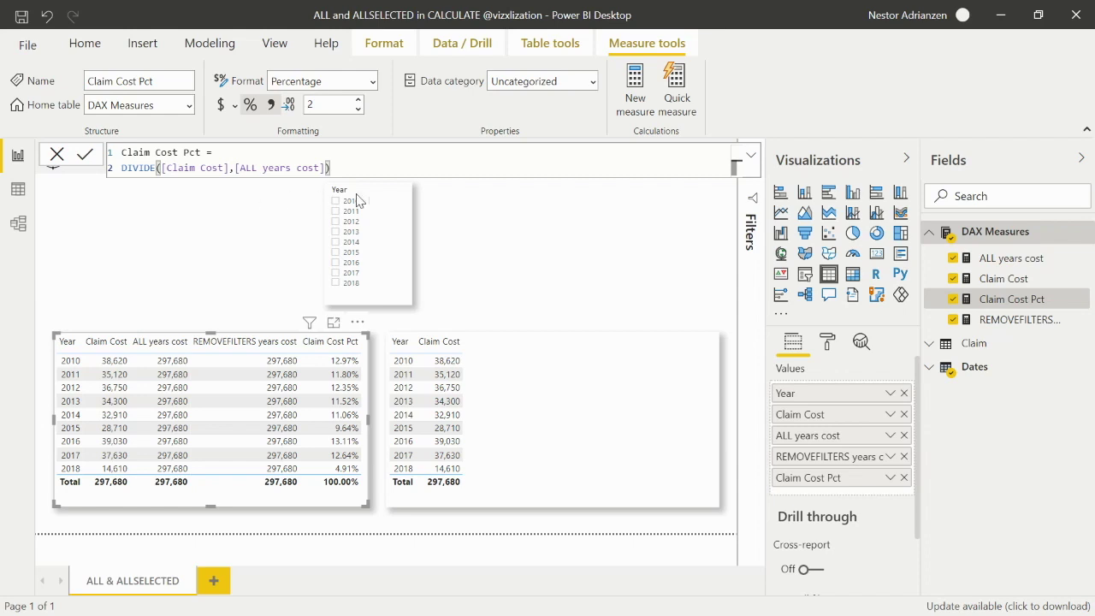
{"action": "left_click", "coordinate": [567, 272]}
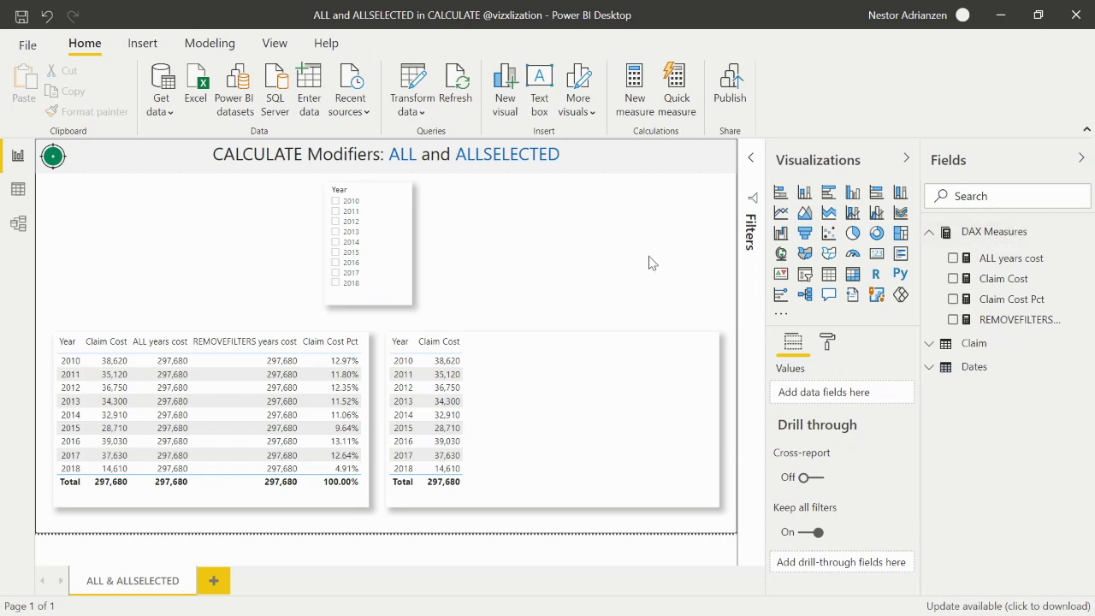
Start a new measure 'ALLSELECTED Years Cost = CALCULATE([Claim Cost],' in DAX Measures.
{"action": "right_click", "coordinate": [998, 234]}
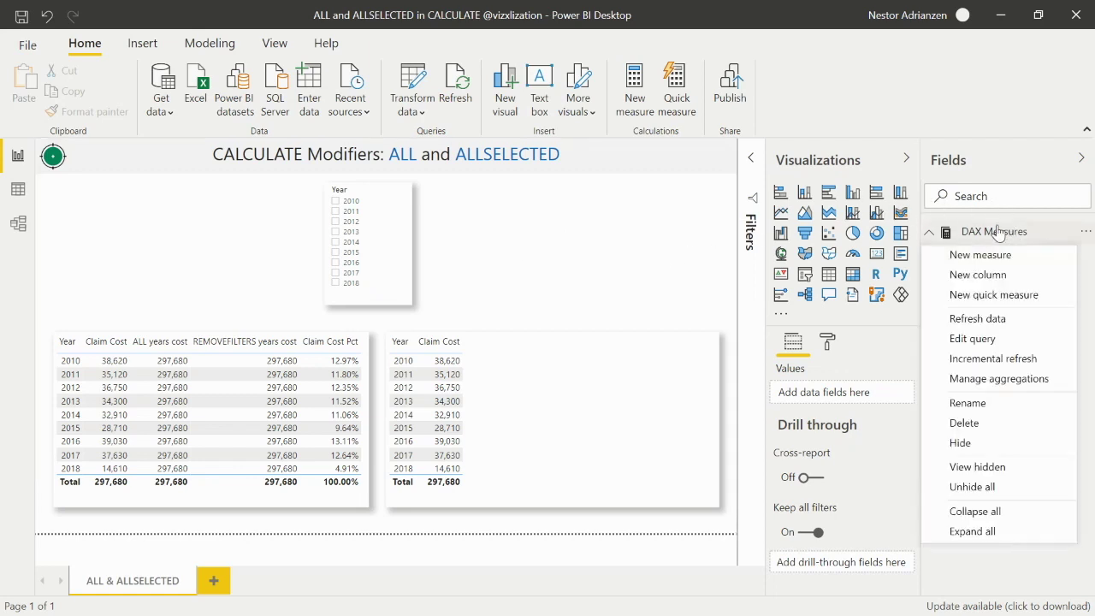
{"action": "left_click", "coordinate": [984, 255]}
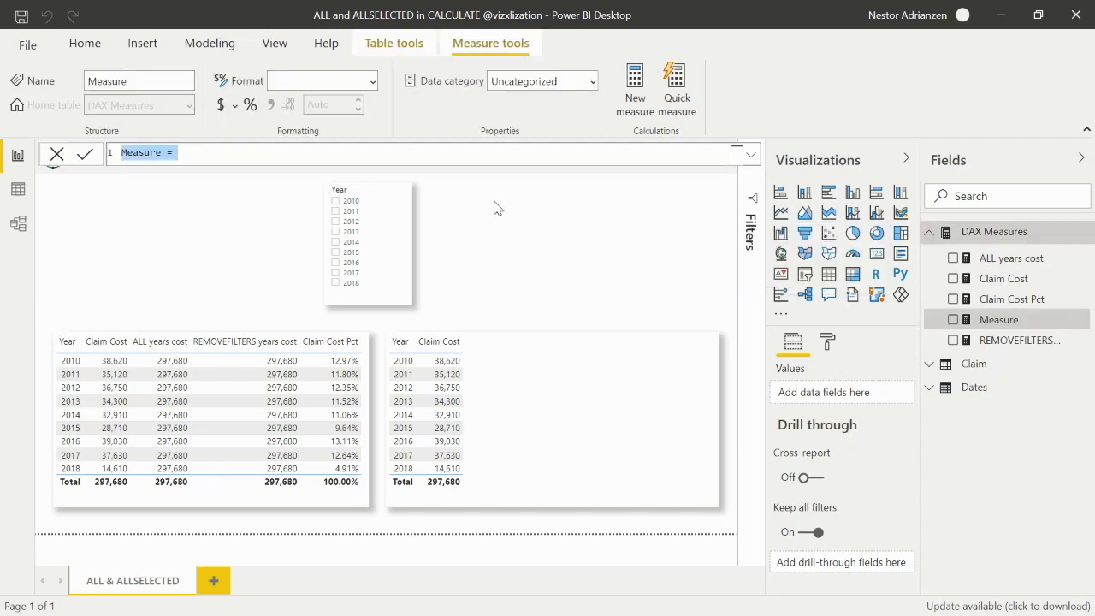
{"action": "type", "text": "ALLSELE"}
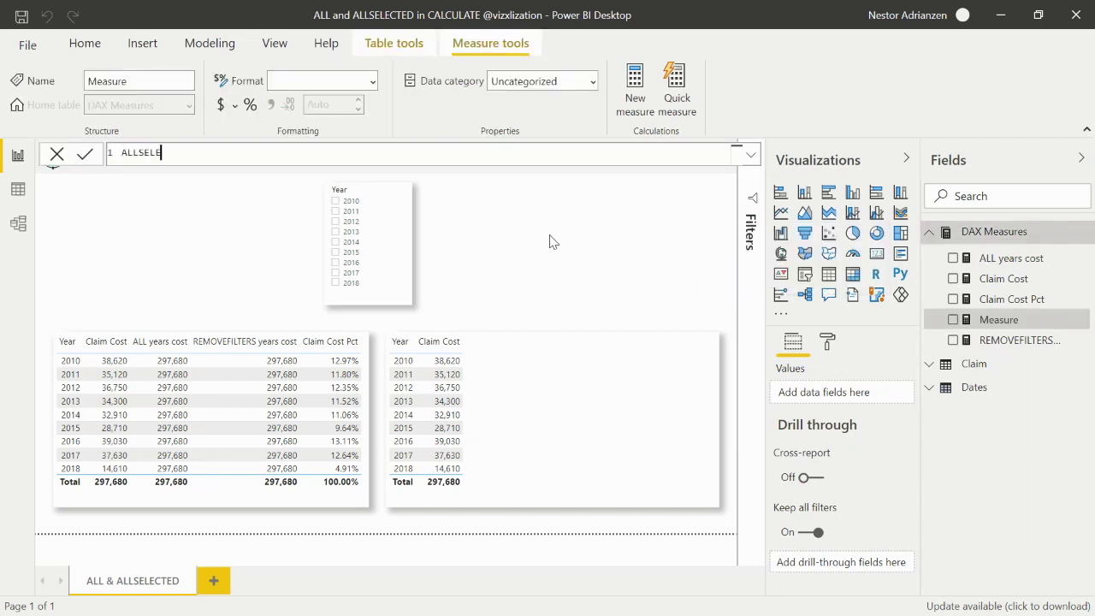
{"action": "type", "text": "CTED Years Cost ="}
{"action": "key", "text": "shift+Return"}
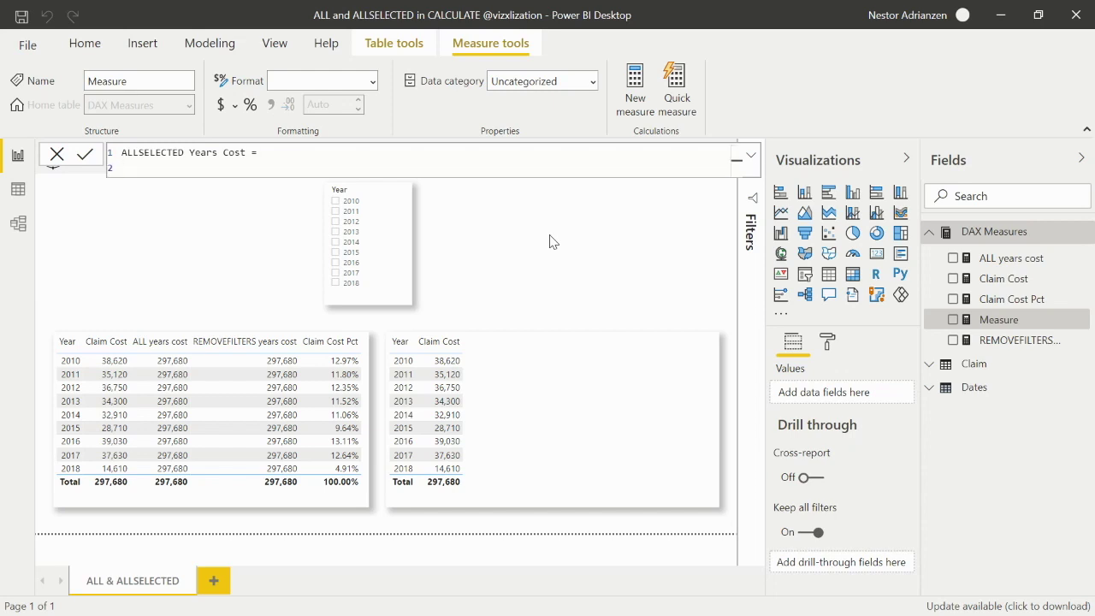
{"action": "type", "text": "CA"}
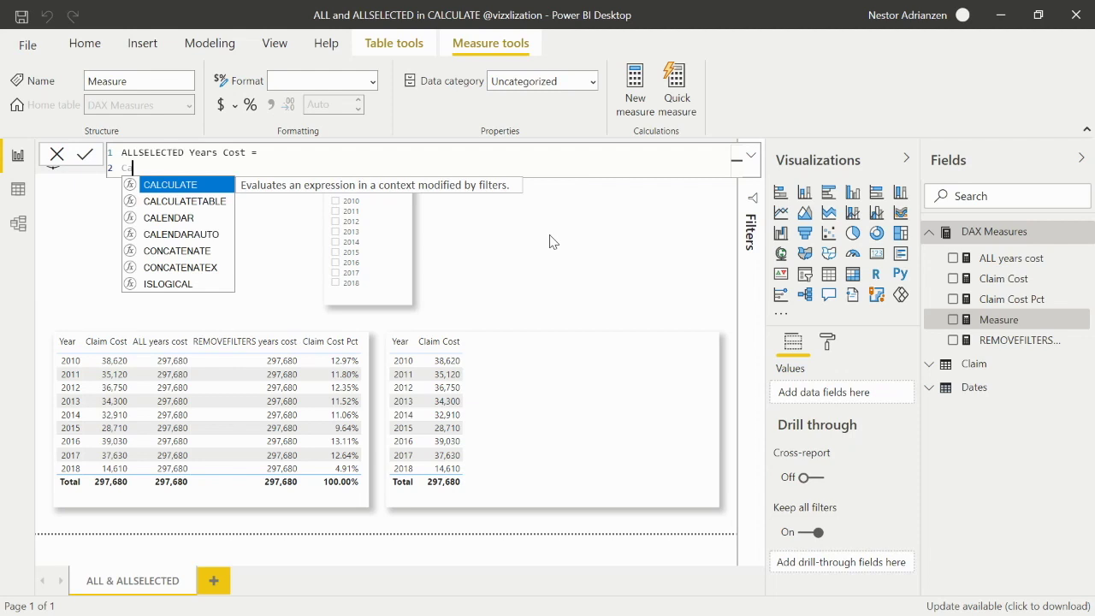
{"action": "key", "text": "Tab"}
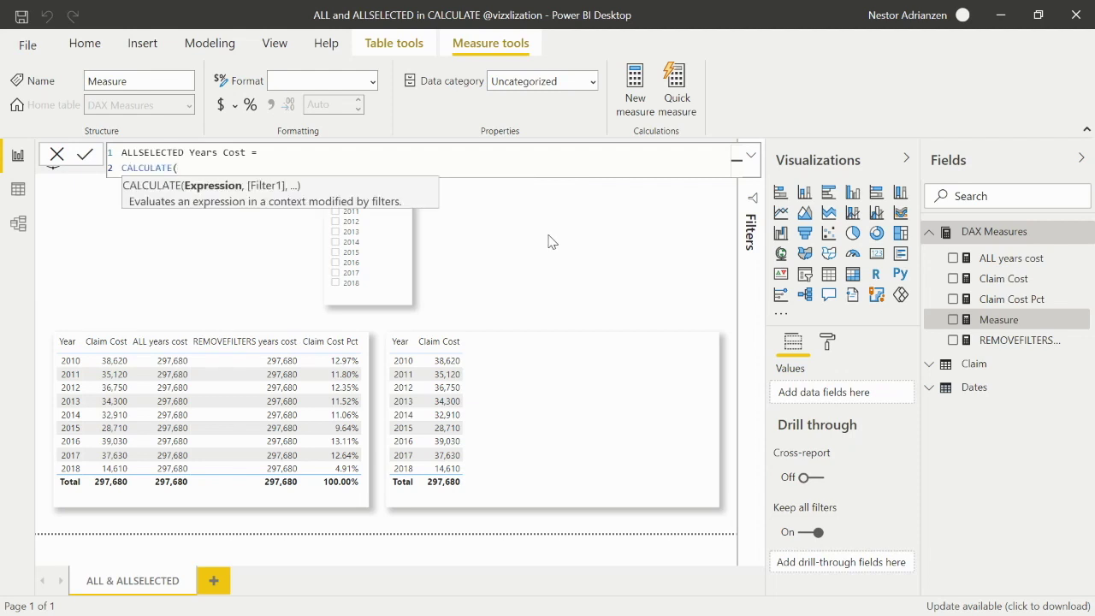
{"action": "key", "text": "shift+Return"}
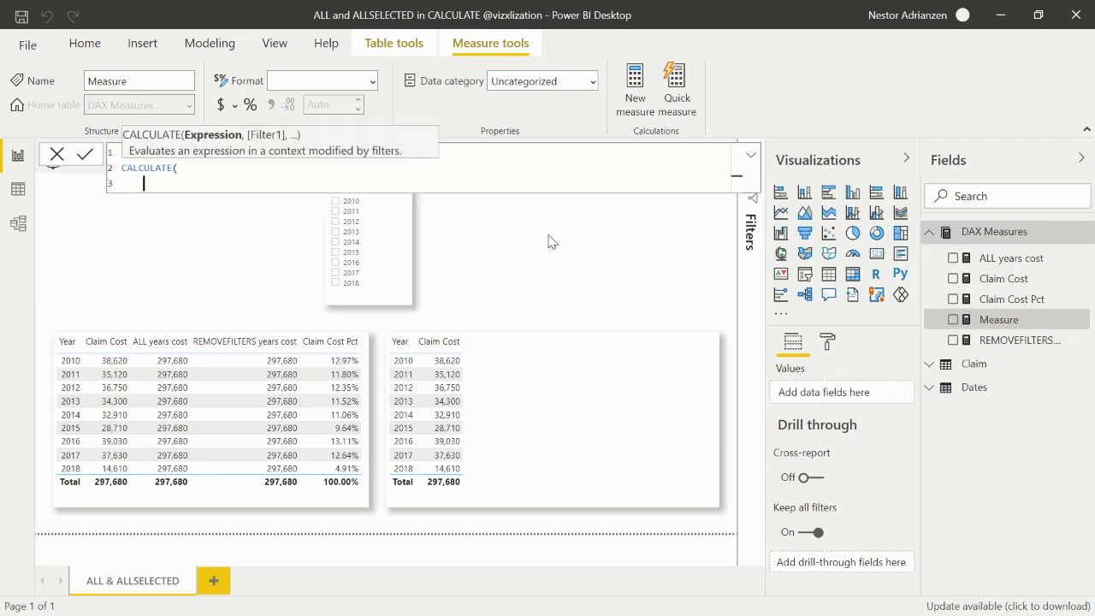
{"action": "type", "text": "cl"}
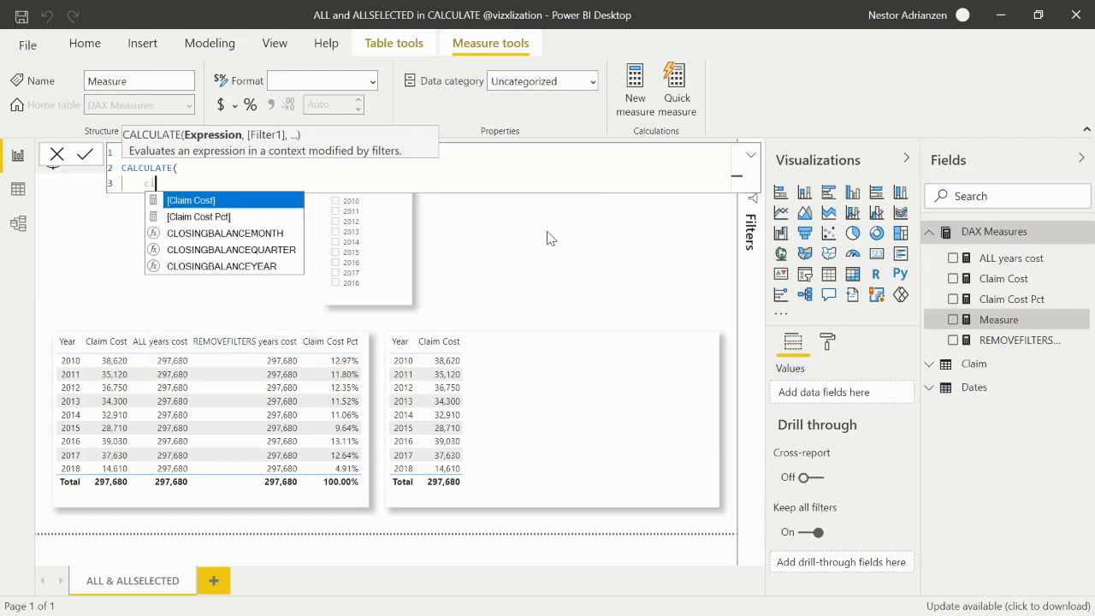
{"action": "key", "text": "Tab"}
{"action": "type", "text": ","}
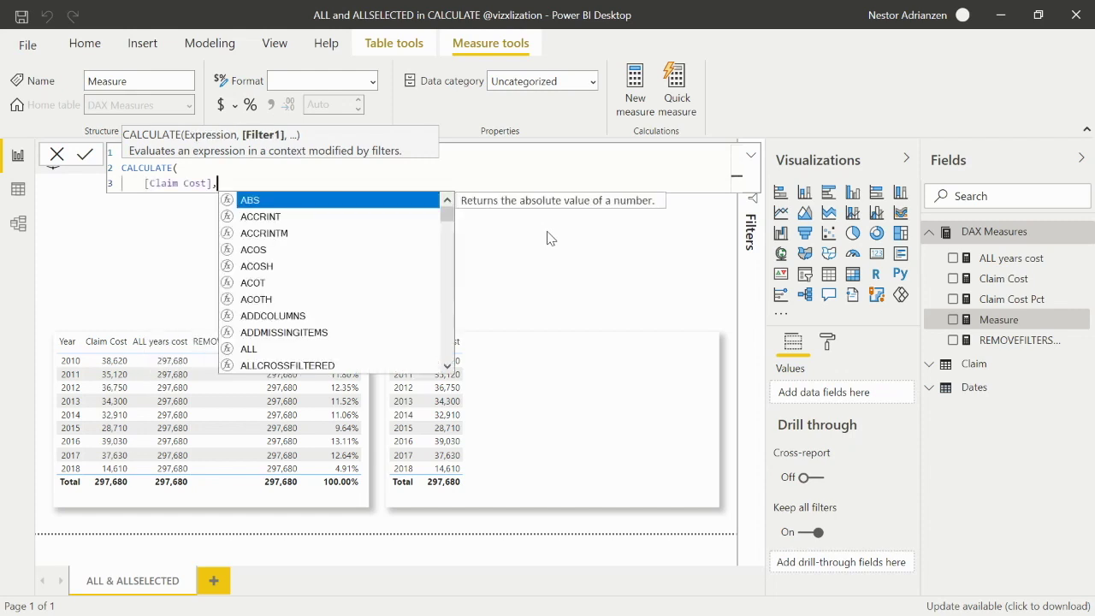
Add ALLSELECTED(Dates[Year]) as the CALCULATE filter argument and indent that line.
{"action": "key", "text": "shift+Return"}
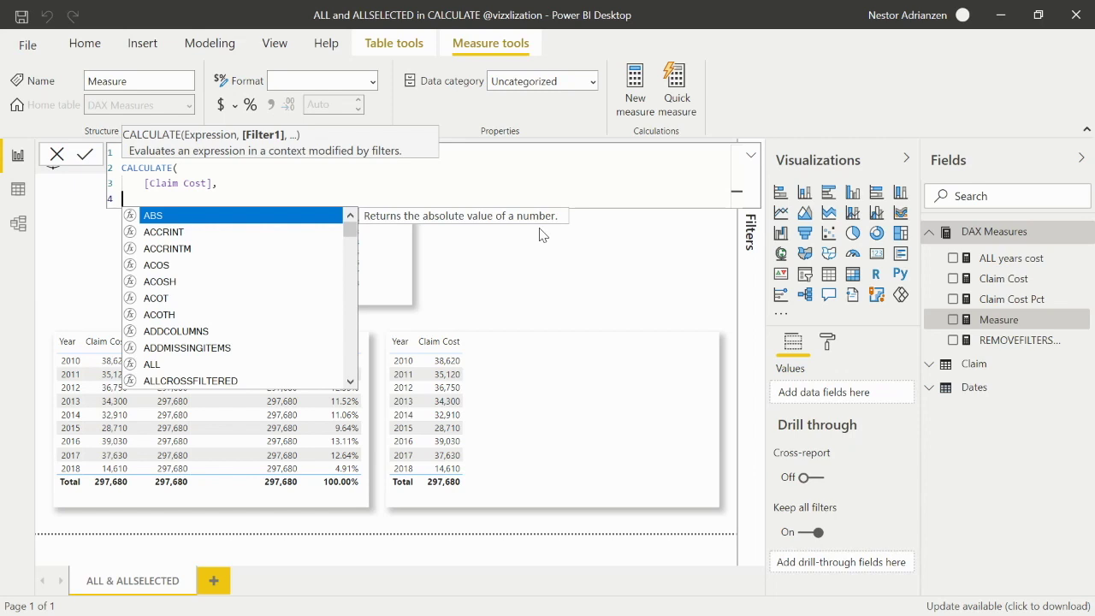
{"action": "type", "text": "all"}
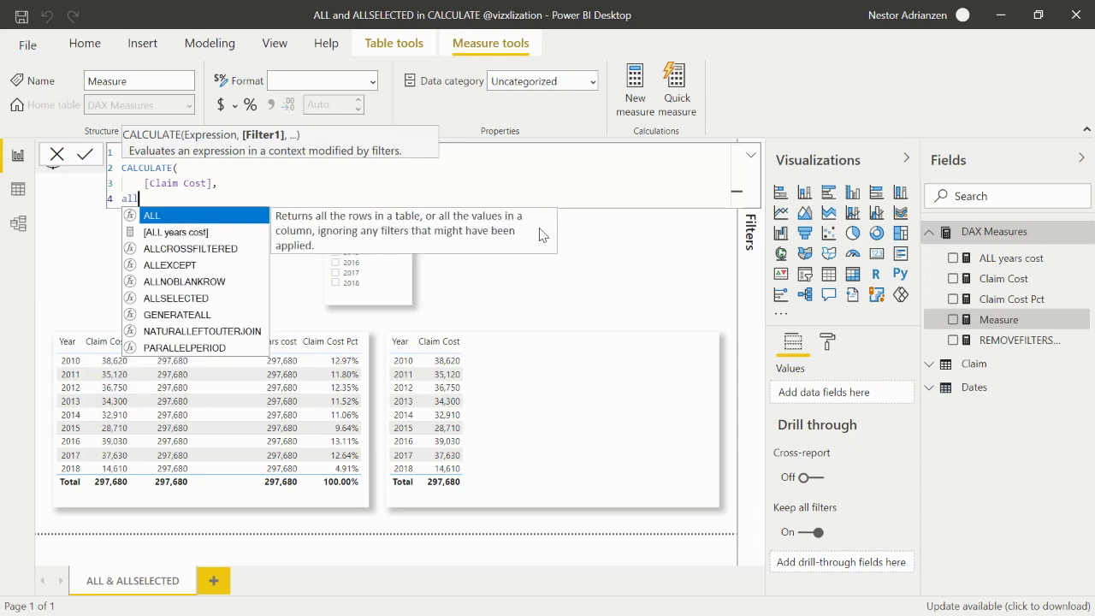
{"action": "key", "text": "Down"}
{"action": "key", "text": "Down"}
{"action": "key", "text": "Down"}
{"action": "key", "text": "Down"}
{"action": "key", "text": "Down"}
{"action": "key", "text": "Tab"}
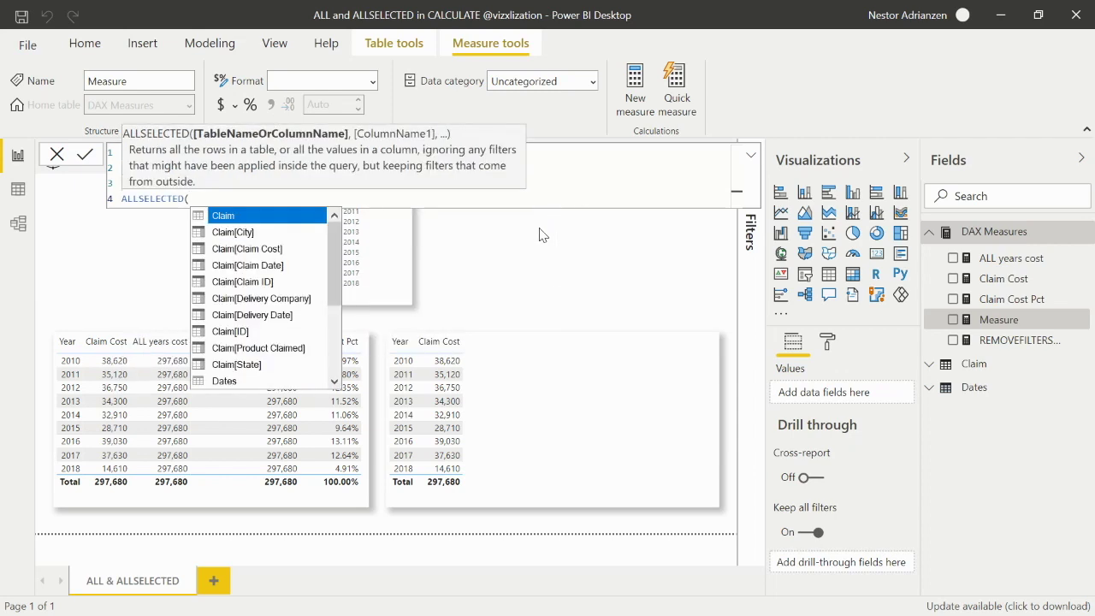
{"action": "type", "text": "date"}
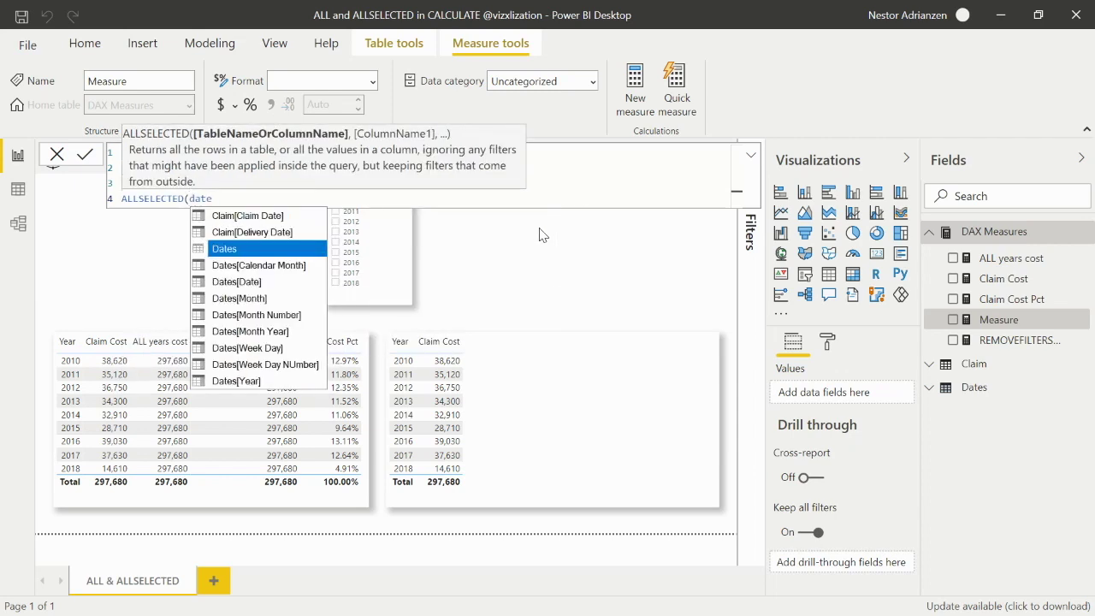
{"action": "key", "text": "Down"}
{"action": "key", "text": "Down"}
{"action": "key", "text": "Down"}
{"action": "key", "text": "Down"}
{"action": "key", "text": "Down"}
{"action": "key", "text": "Down"}
{"action": "key", "text": "Down"}
{"action": "key", "text": "Down"}
{"action": "key", "text": "Tab"}
{"action": "type", "text": ")"}
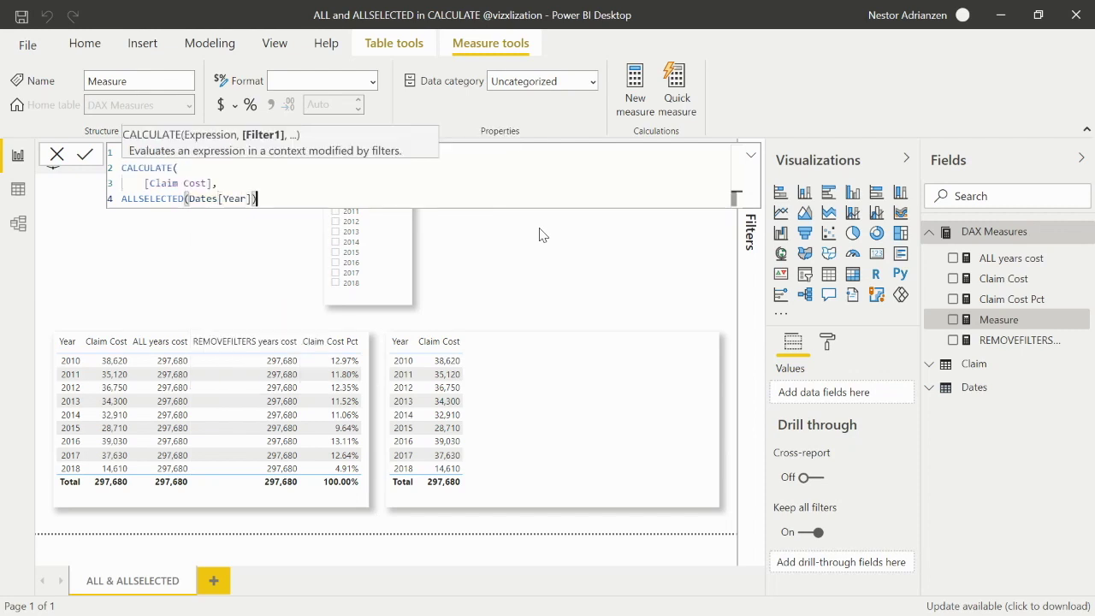
{"action": "key", "text": "Home"}
{"action": "key", "text": "Tab"}
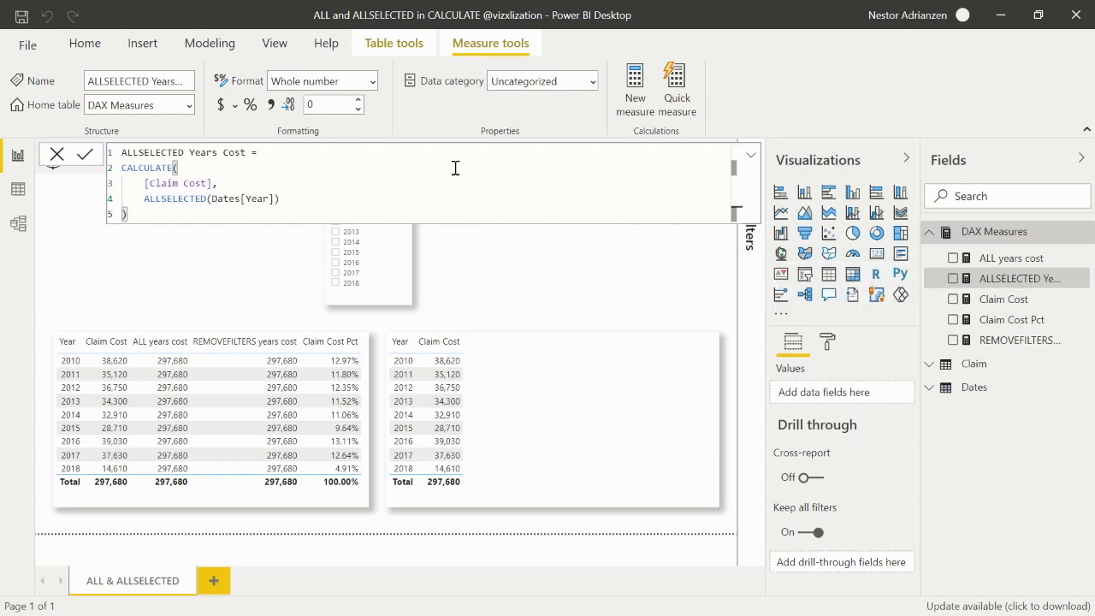
Give ALLSELECTED Years Cost thousands separators and add it to the right table, showing 297,680 yearly.
{"action": "left_click", "coordinate": [270, 104]}
{"action": "left_click_drag", "start_coordinate": [1025, 285], "coordinate": [560, 419]}
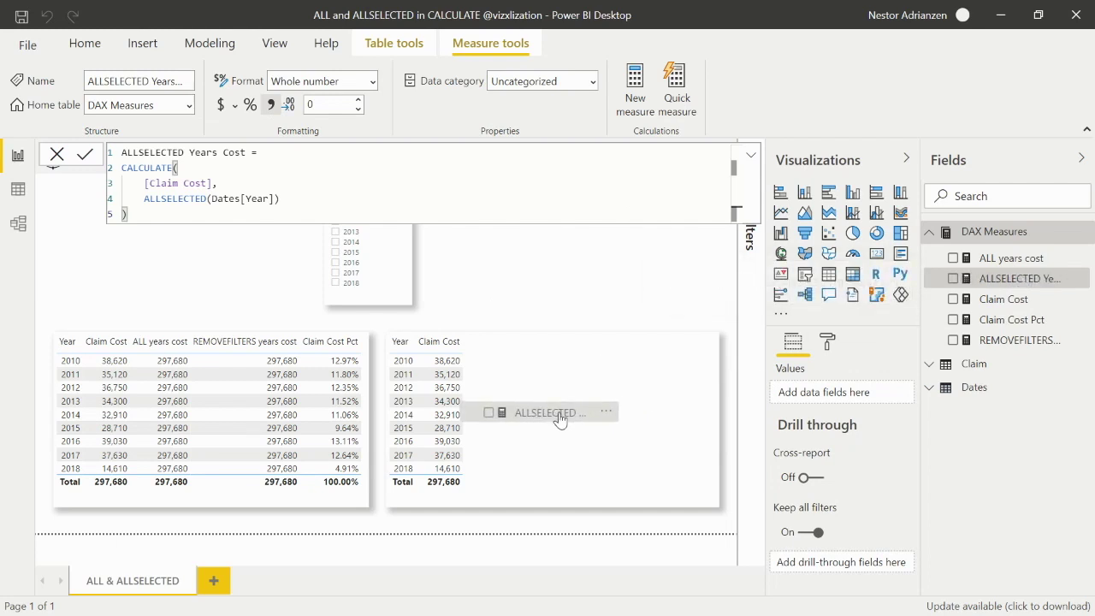
{"action": "left_click_drag", "start_coordinate": [560, 419], "coordinate": [562, 418]}
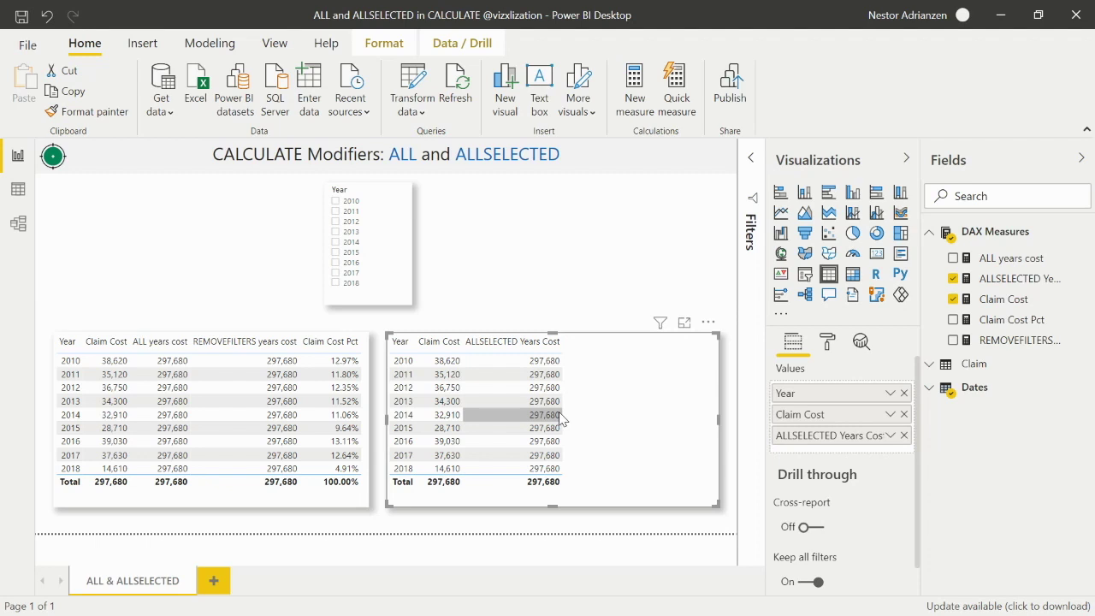
Create a new measure named ALLSELECTED Claim Cost Pct starting with DIVIDE.
{"action": "right_click", "coordinate": [996, 238]}
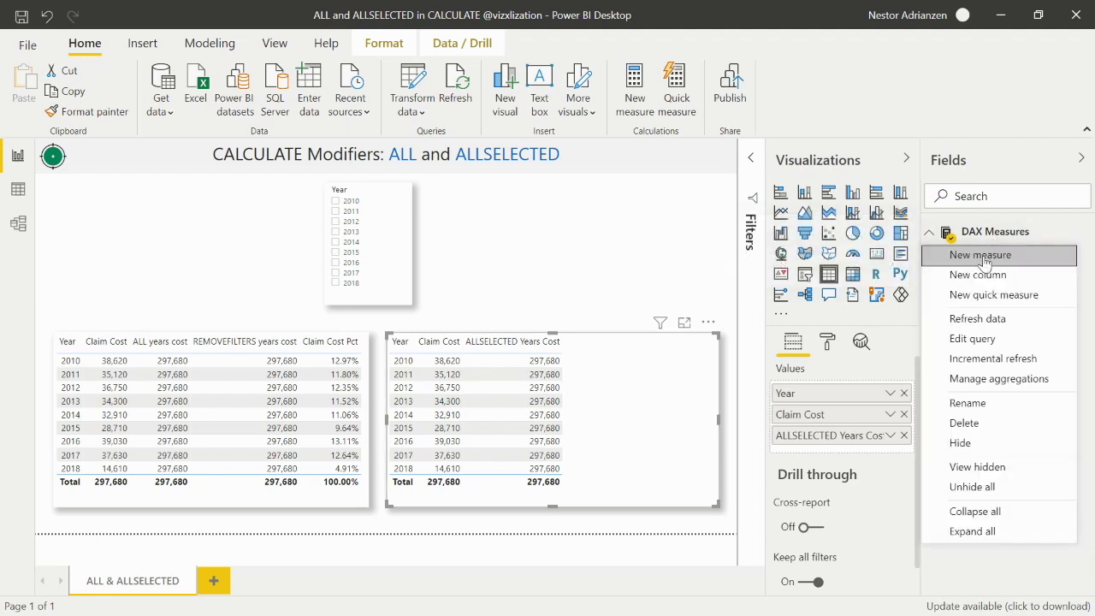
{"action": "left_click", "coordinate": [983, 256]}
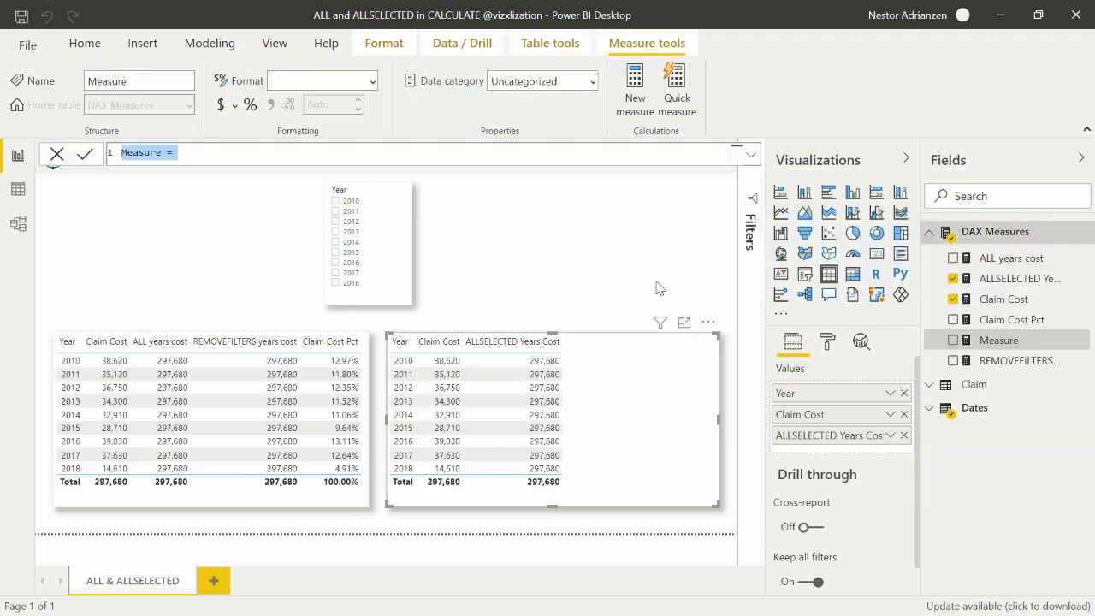
{"action": "type", "text": "A"}
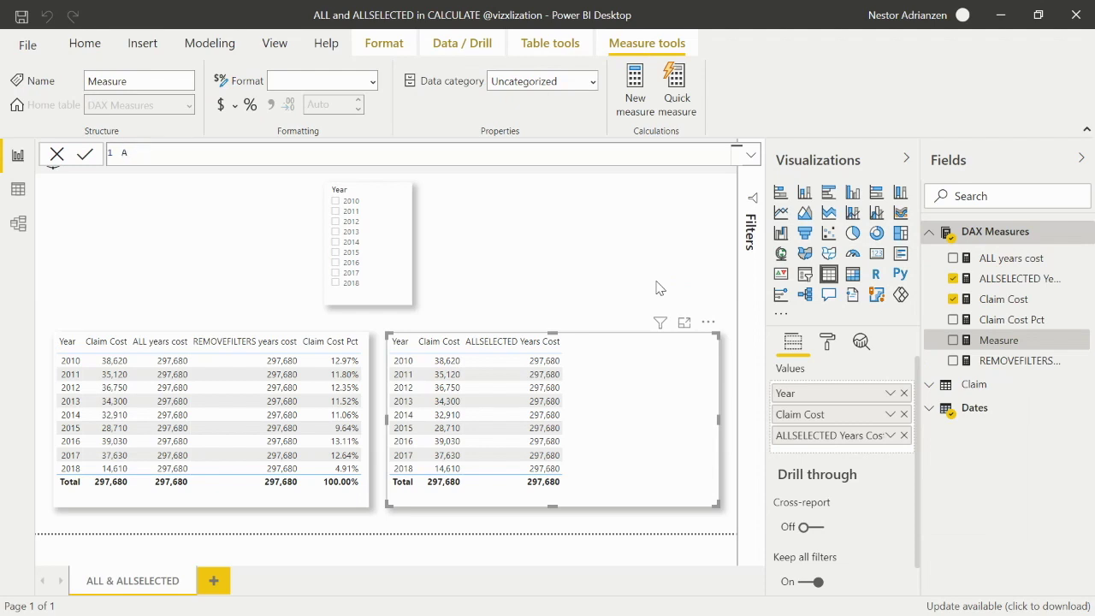
{"action": "type", "text": "LLSELECTED Claim Cost Pct ="}
{"action": "key", "text": "shift+Return"}
{"action": "type", "text": "divi"}
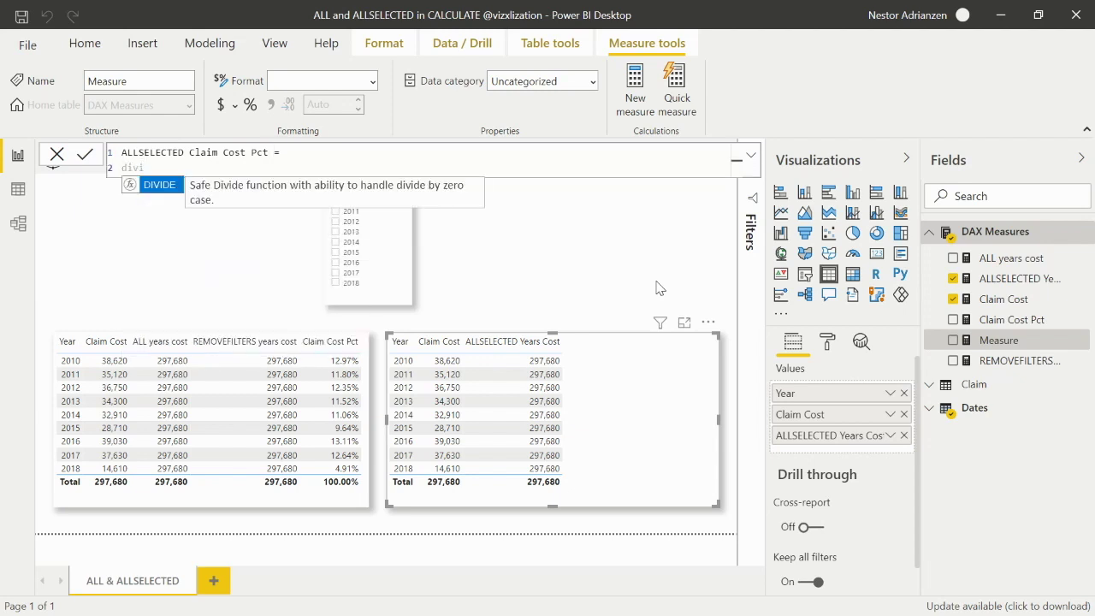
{"action": "key", "text": "Tab"}
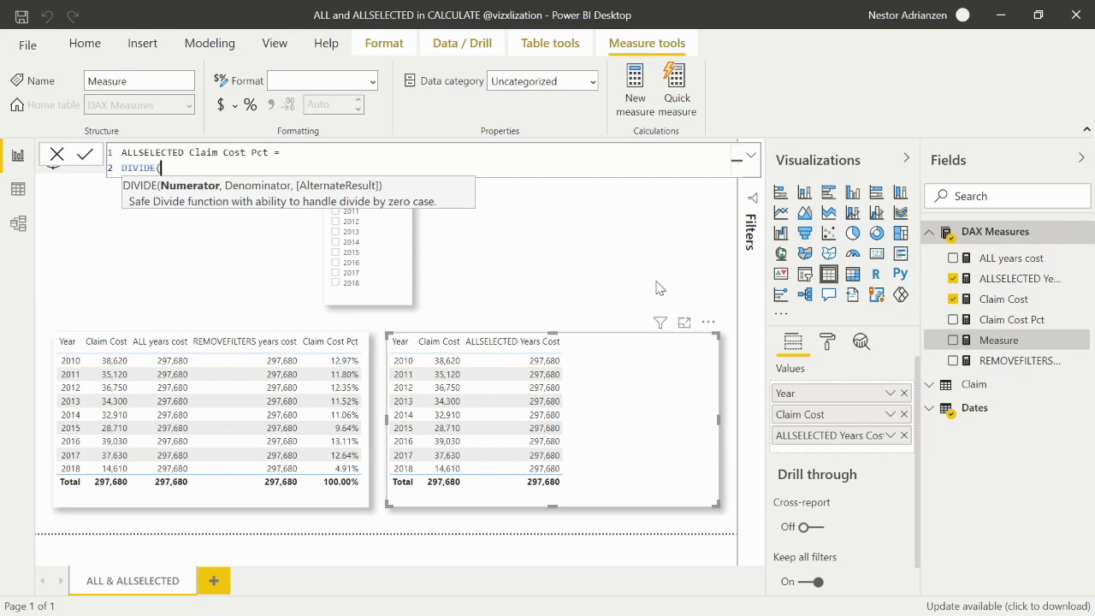
Divide [Claim Cost] by [ALLSELECTED Years Cost], commit, and format it as a percentage.
{"action": "type", "text": "cl"}
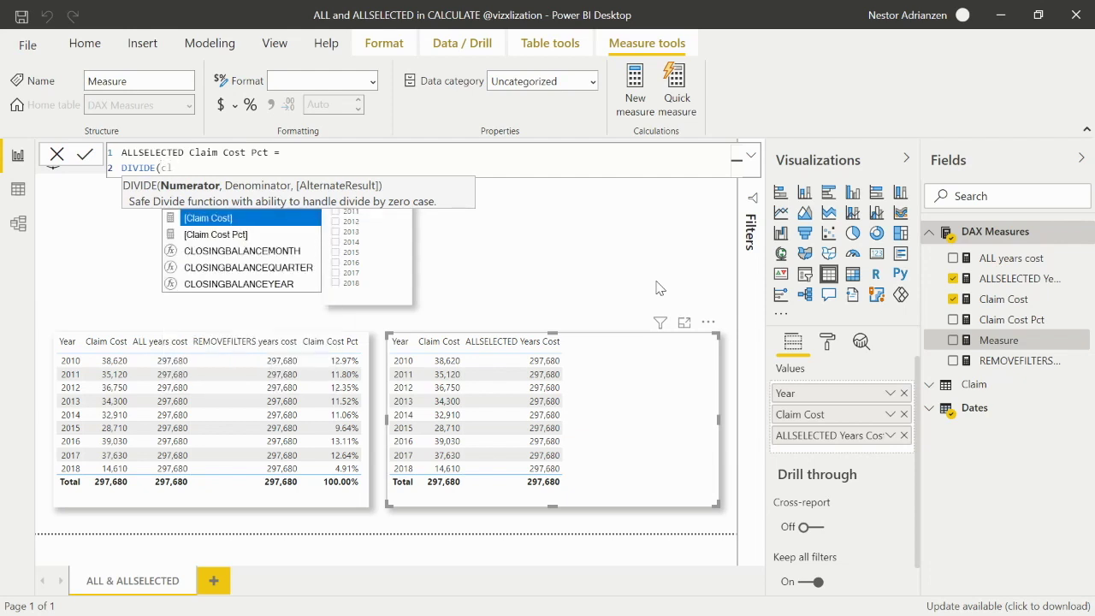
{"action": "key", "text": "Tab"}
{"action": "type", "text": ","}
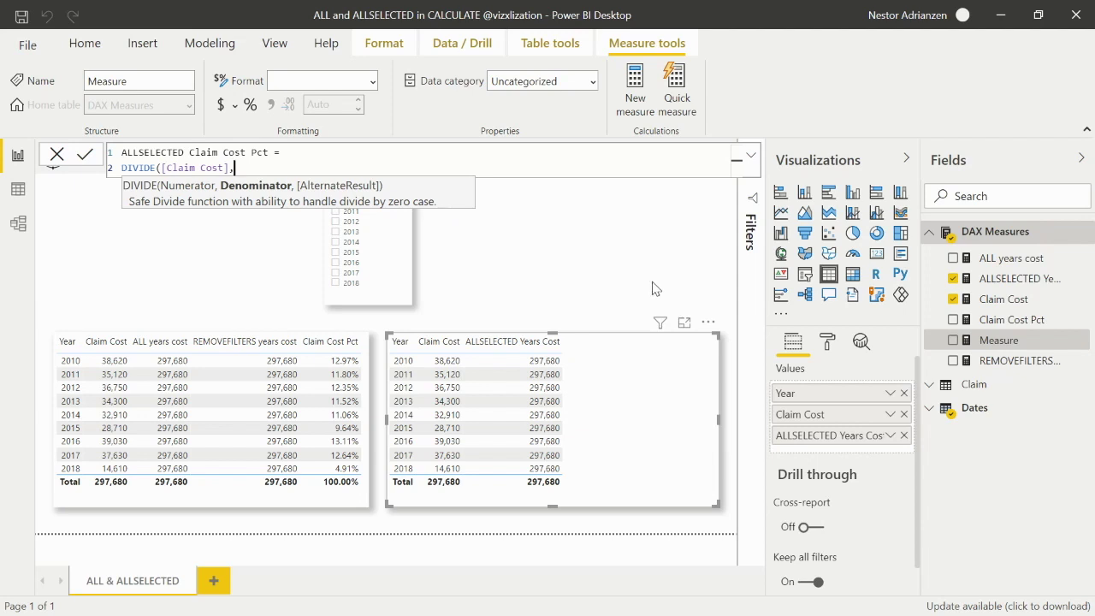
{"action": "type", "text": "all"}
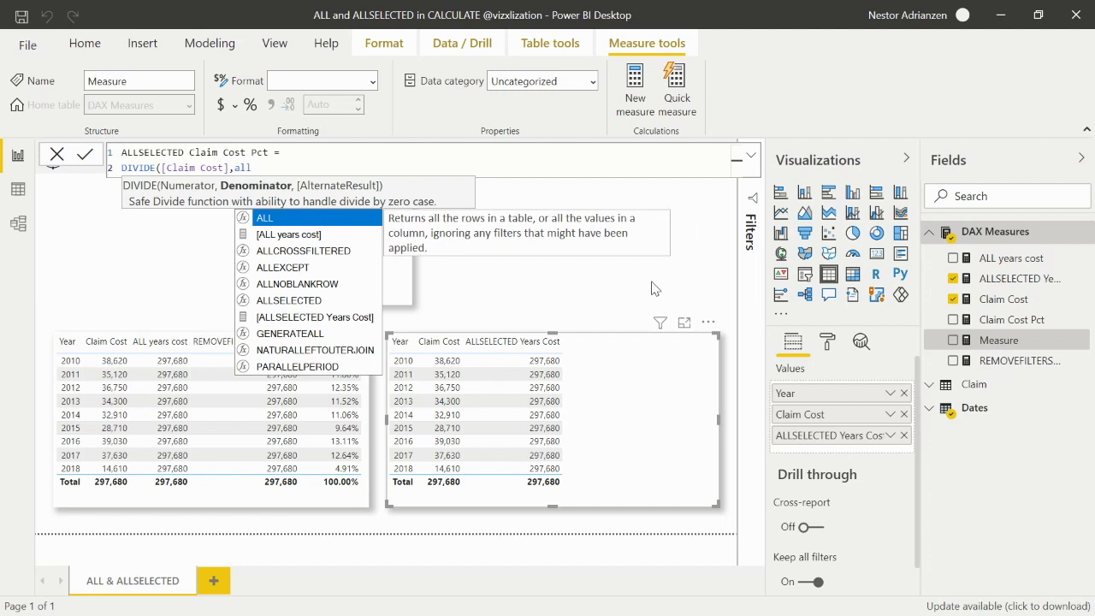
{"action": "key", "text": "Down"}
{"action": "key", "text": "Down"}
{"action": "key", "text": "Down"}
{"action": "key", "text": "Down"}
{"action": "key", "text": "Down"}
{"action": "key", "text": "Down"}
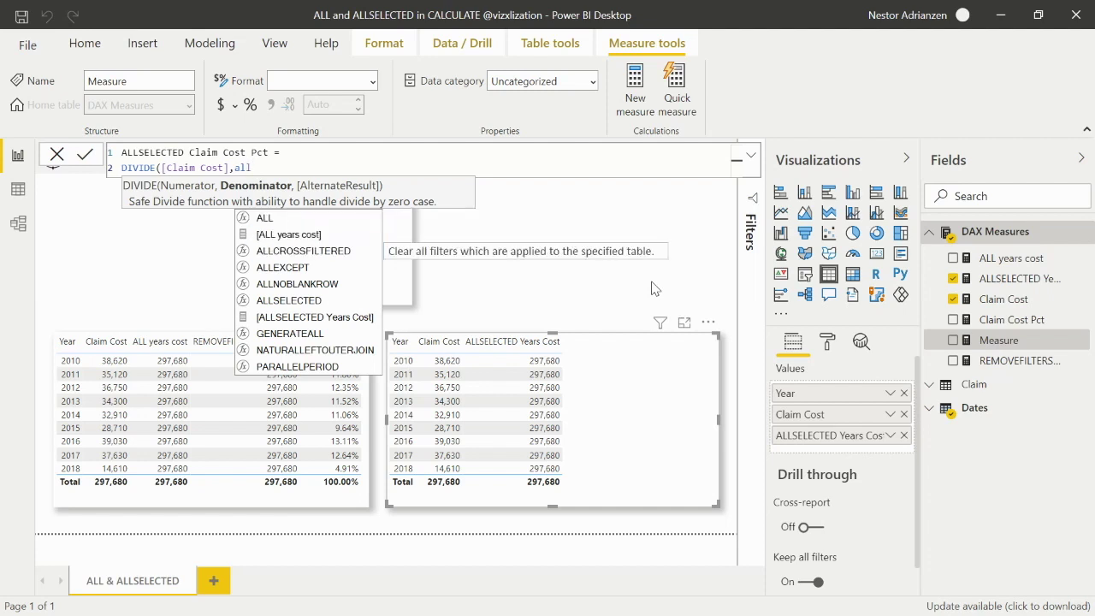
{"action": "key", "text": "Tab"}
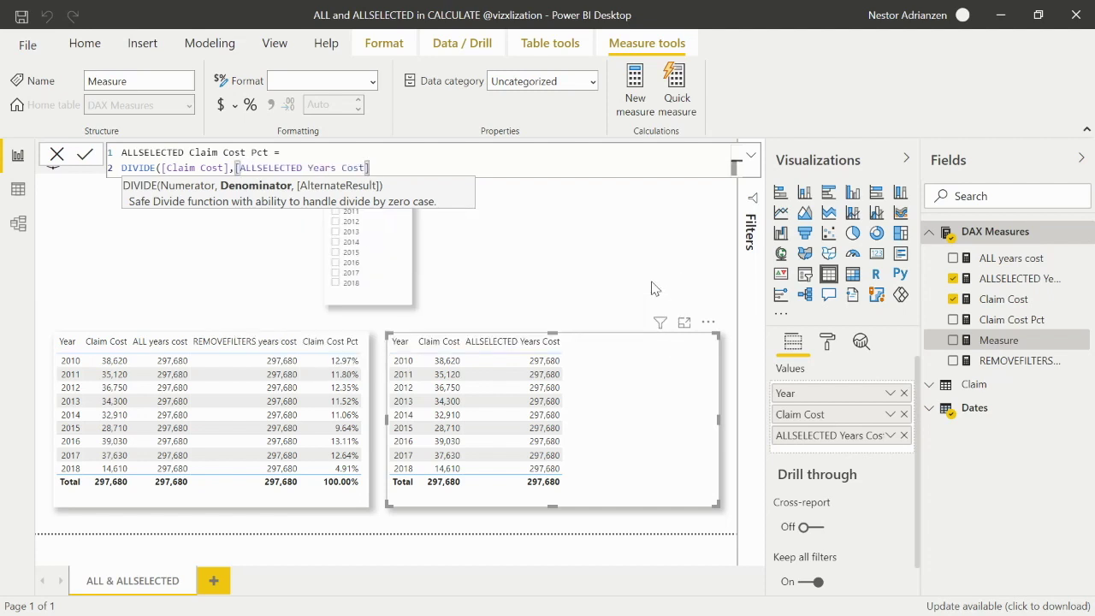
{"action": "type", "text": ")"}
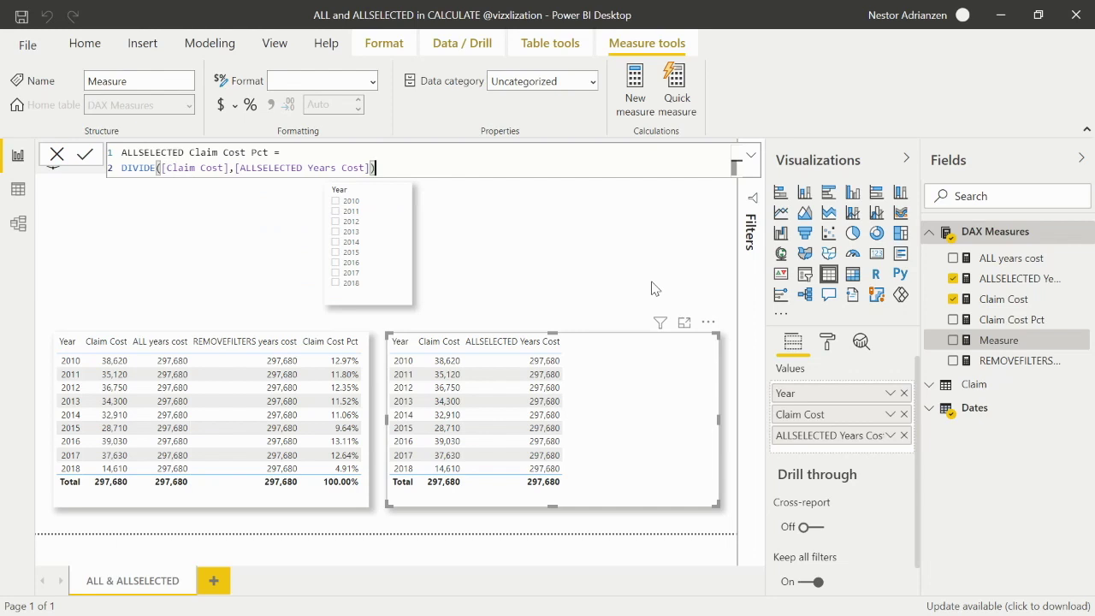
{"action": "key", "text": "Return"}
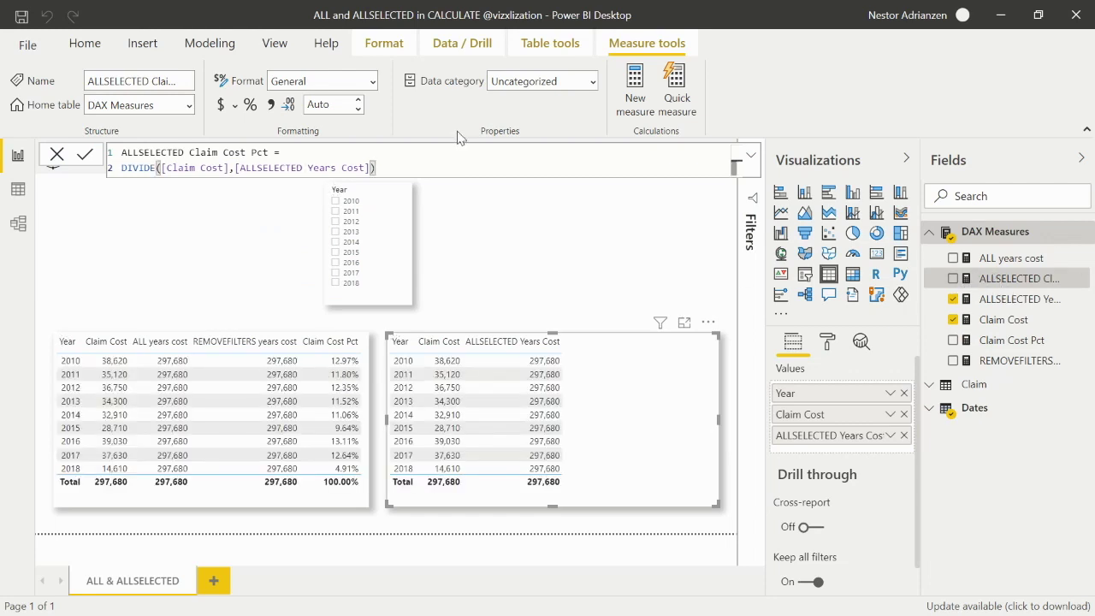
{"action": "left_click", "coordinate": [250, 105]}
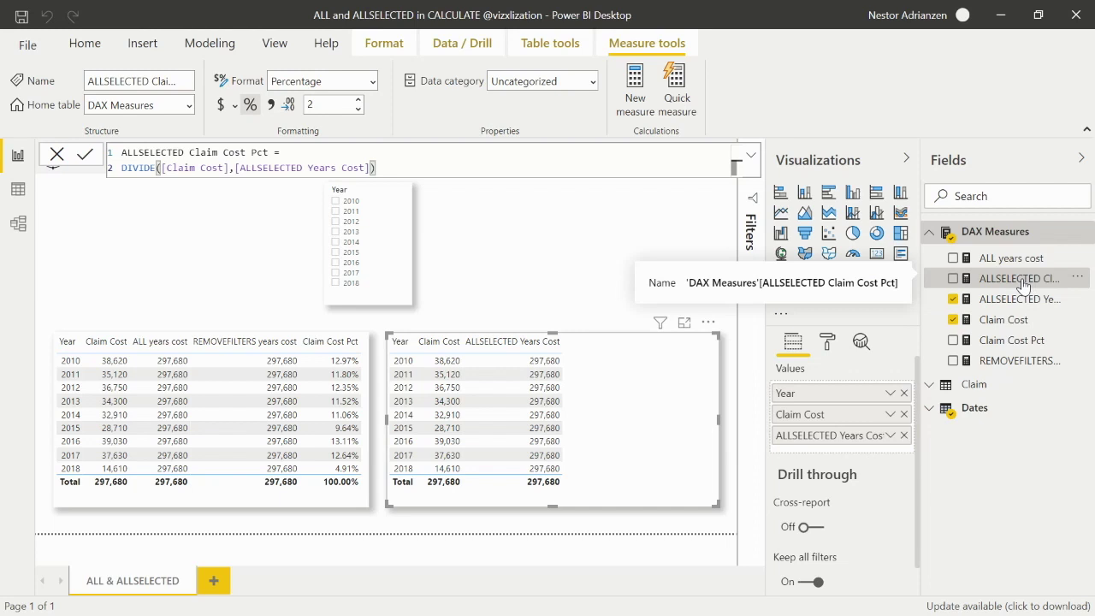
Add ALLSELECTED Claim Cost Pct to the right table, with yearly shares totalling 100.00%.
{"action": "left_click_drag", "start_coordinate": [1023, 285], "coordinate": [644, 417]}
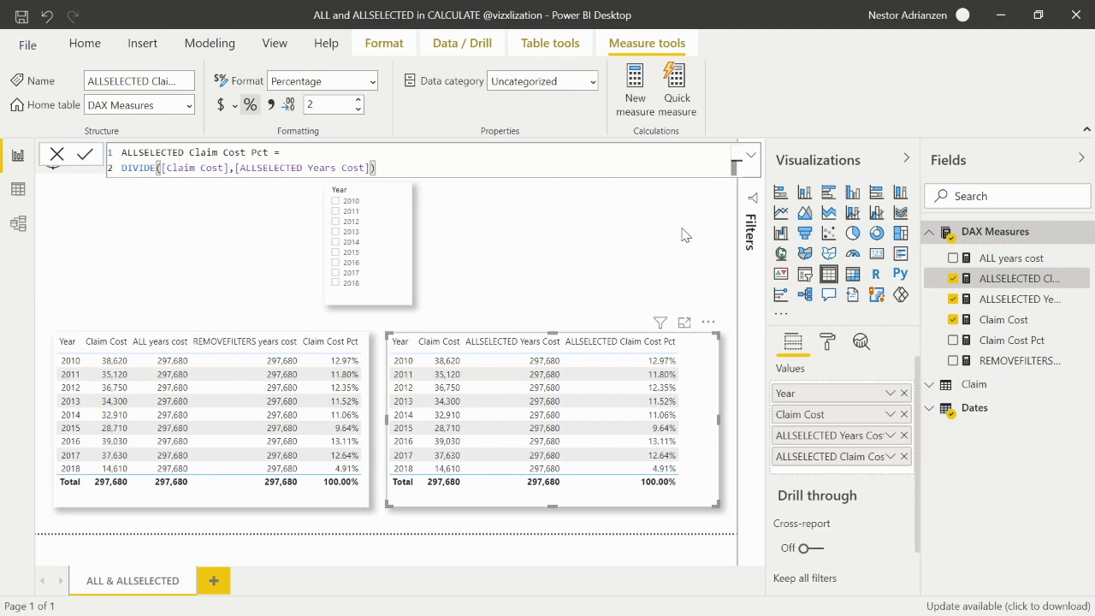
Select years 2014 through 2018 in the Year slicer and sort the right table by Year.
{"action": "left_click", "coordinate": [335, 243]}
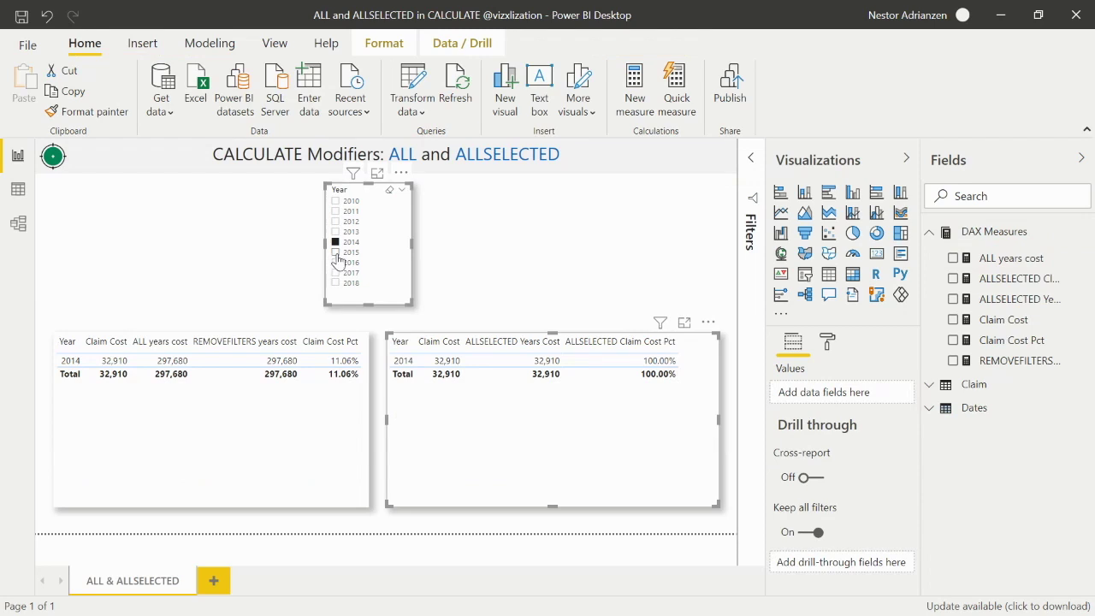
{"action": "left_click", "coordinate": [336, 252], "text": "ctrl"}
{"action": "left_click", "coordinate": [336, 263], "text": "ctrl"}
{"action": "left_click", "coordinate": [335, 273], "text": "ctrl"}
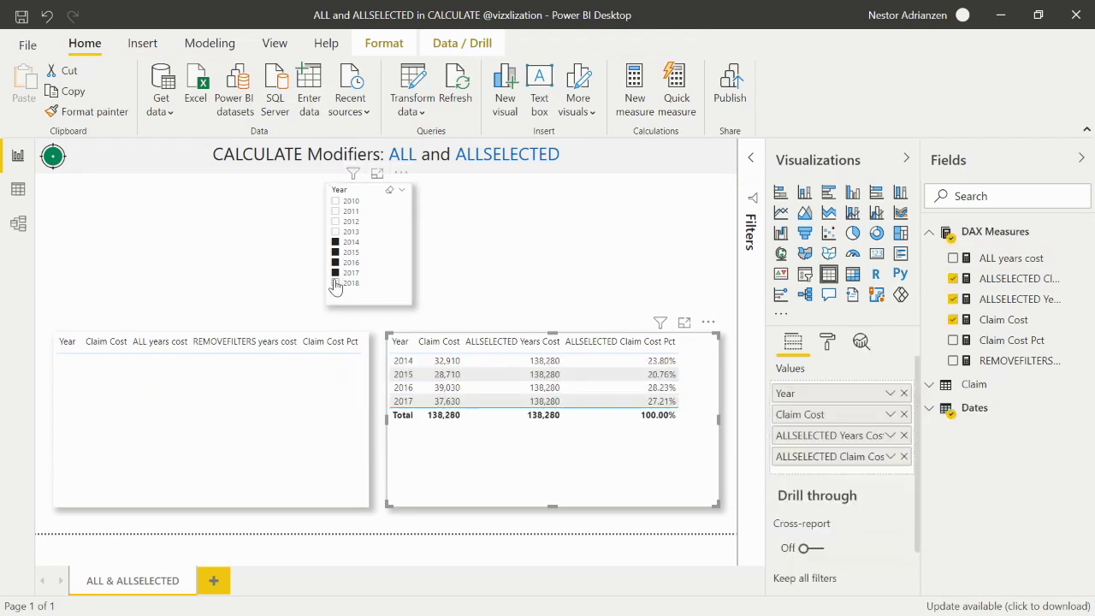
{"action": "left_click", "coordinate": [336, 283], "text": "ctrl"}
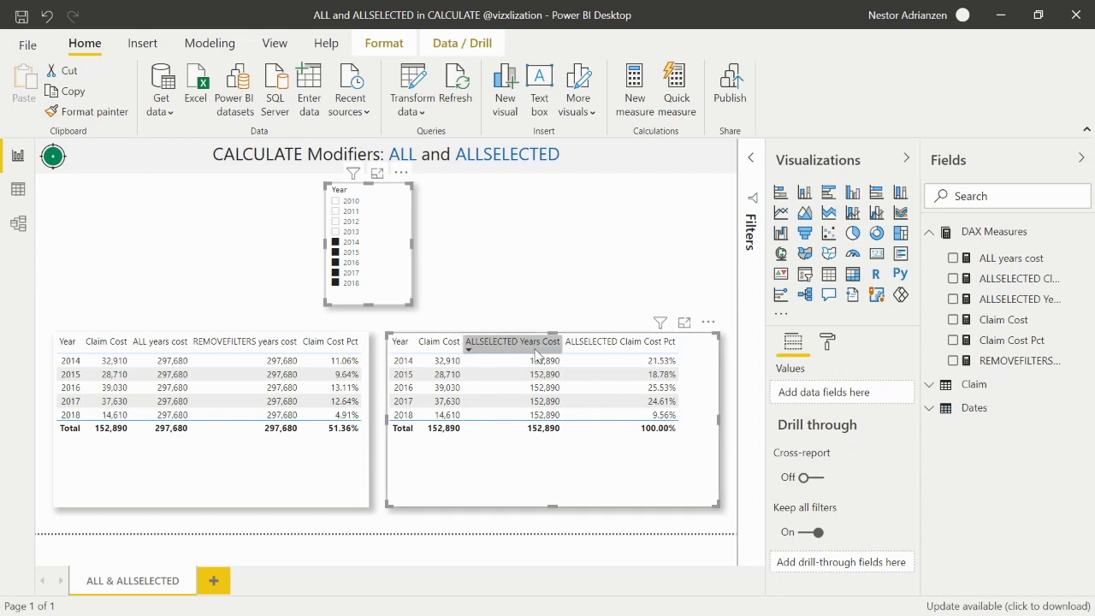
{"action": "left_click", "coordinate": [402, 346]}
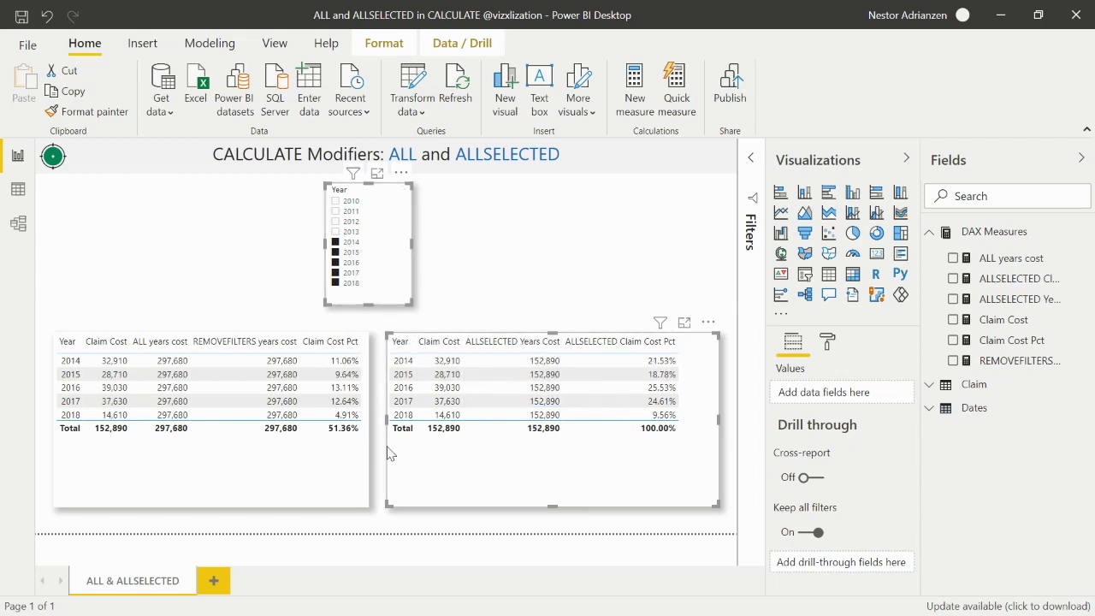